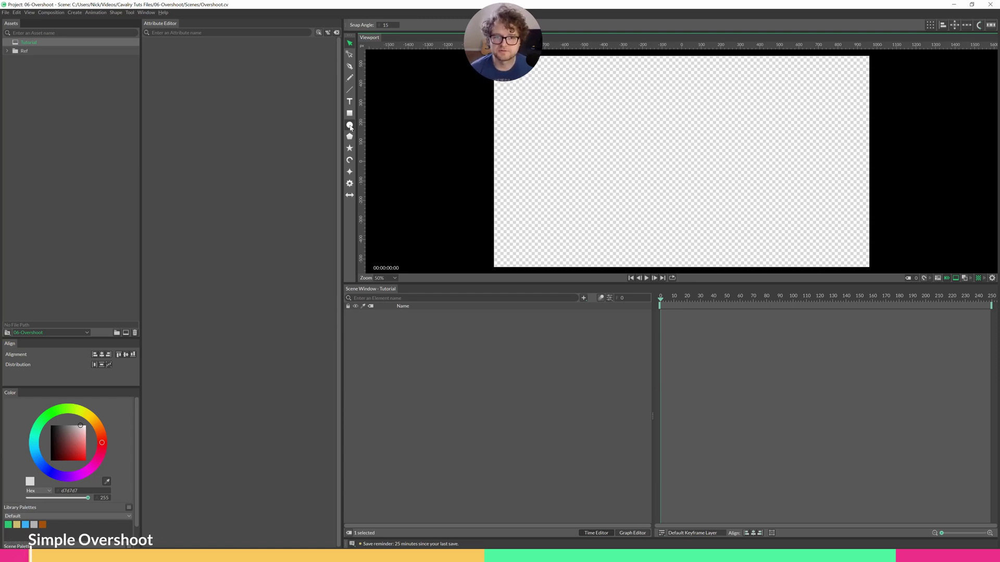
Step: Add two circles and name their layers Inner and Outer
{"action": "left_click", "coordinate": [350, 126]}
{"action": "left_click", "coordinate": [350, 126]}
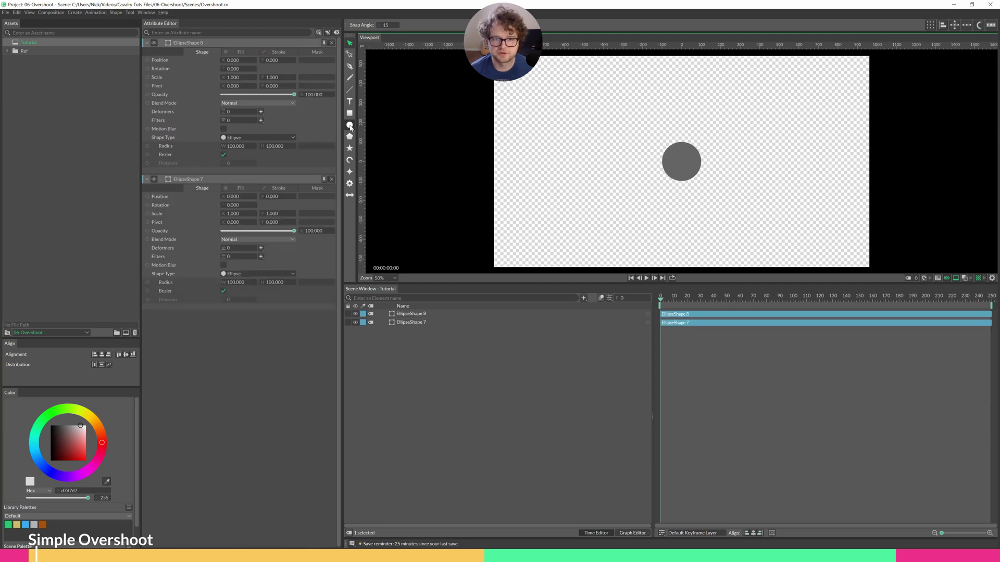
{"action": "double_click", "coordinate": [411, 314]}
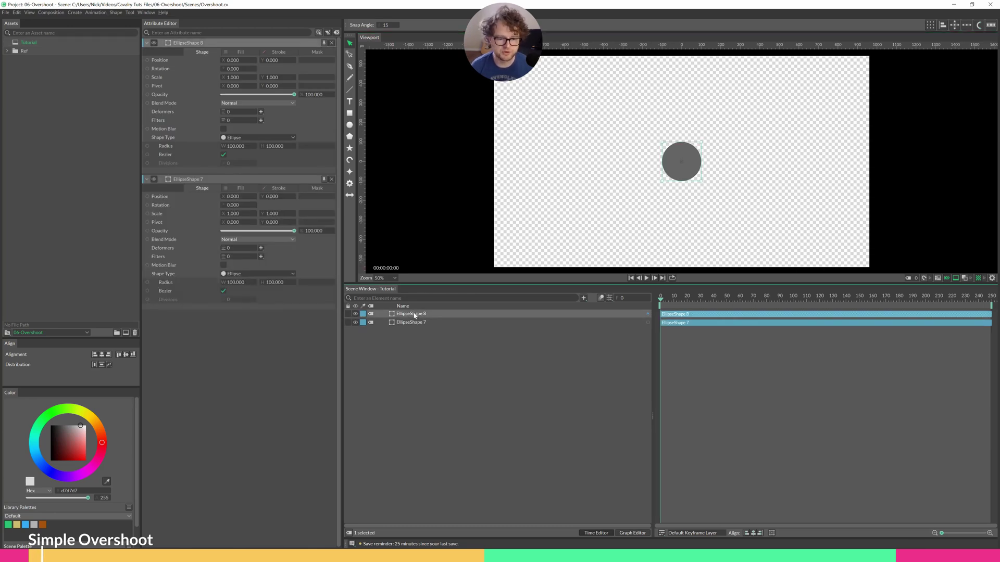
{"action": "key", "text": "BackSpace"}
{"action": "type", "text": "Inne"}
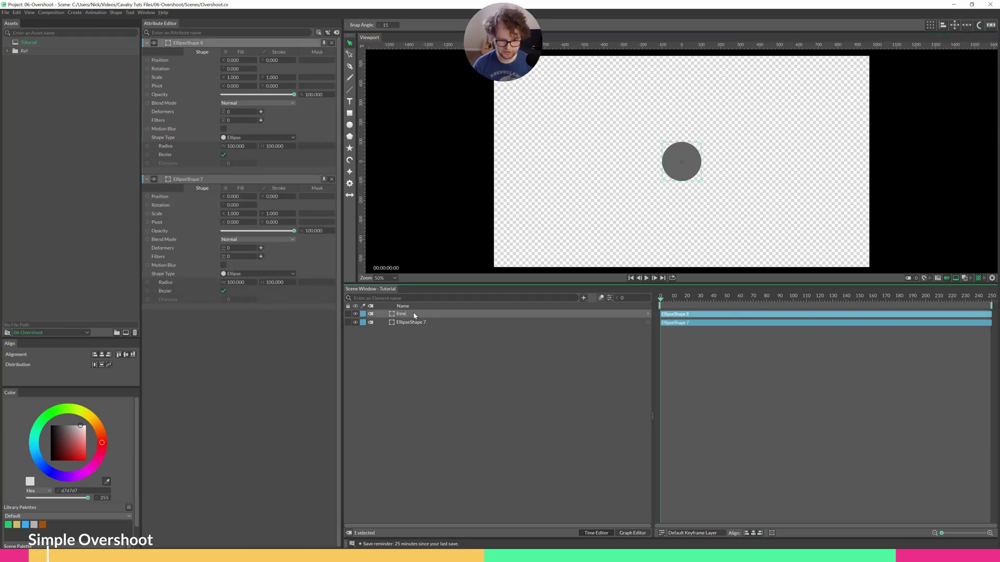
{"action": "type", "text": "r"}
{"action": "key", "text": "Return"}
{"action": "key", "text": "Down"}
{"action": "key", "text": "F2"}
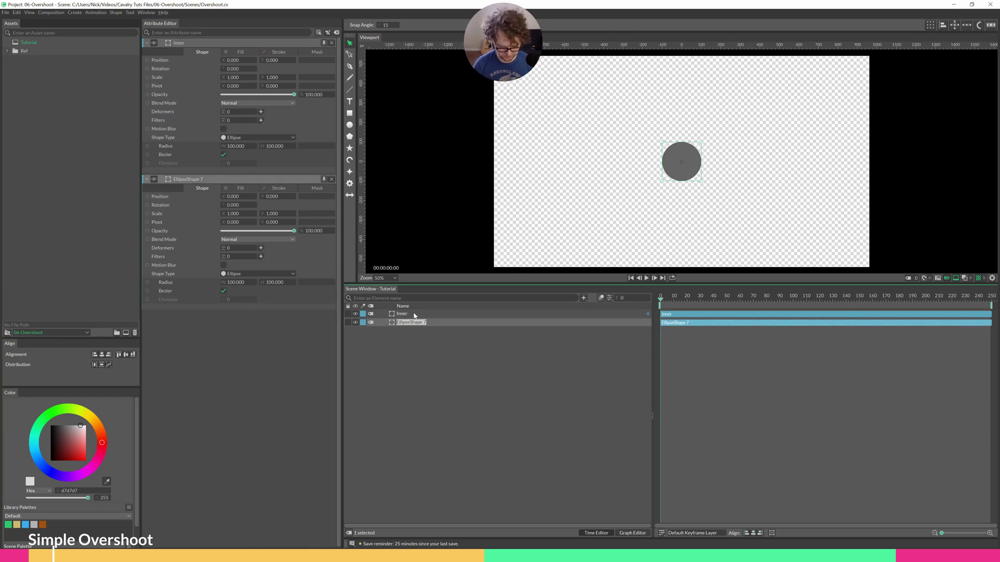
{"action": "type", "text": "Oute"}
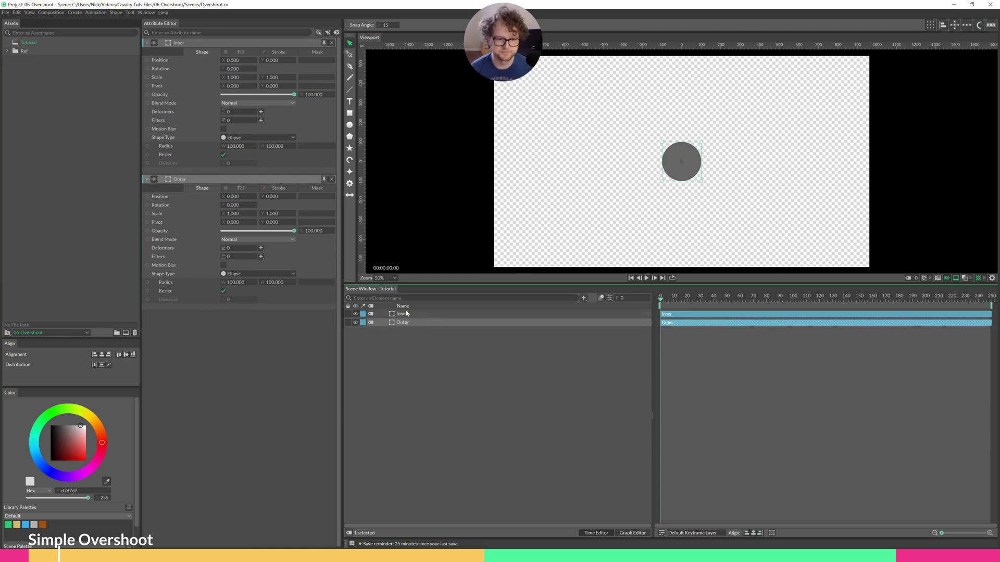
{"action": "type", "text": "r"}
{"action": "key", "text": "Return"}
Step: Give Outer a stroke width of 12 and shrink Inner to a small dot
{"action": "left_click", "coordinate": [240, 188]}
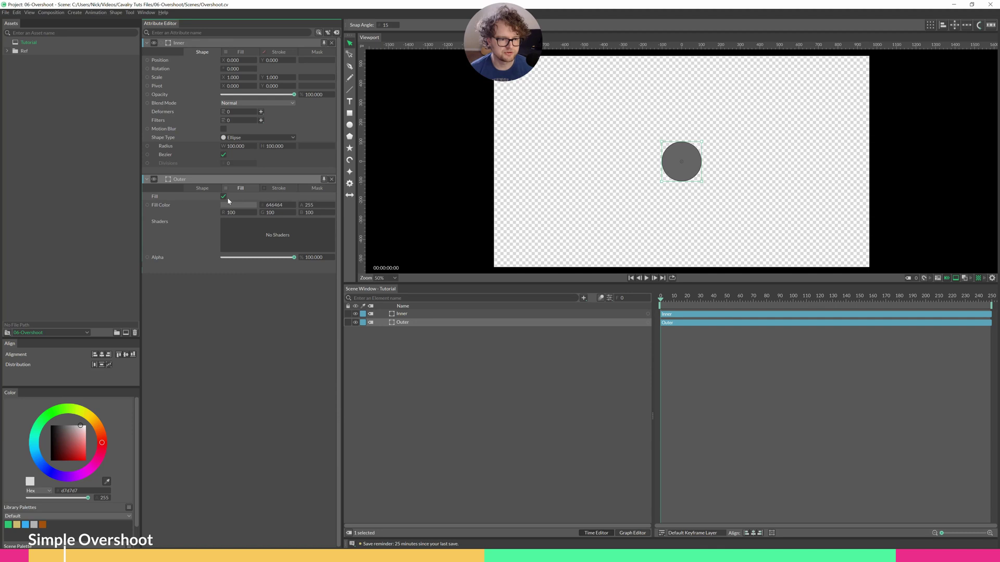
{"action": "left_click", "coordinate": [278, 189]}
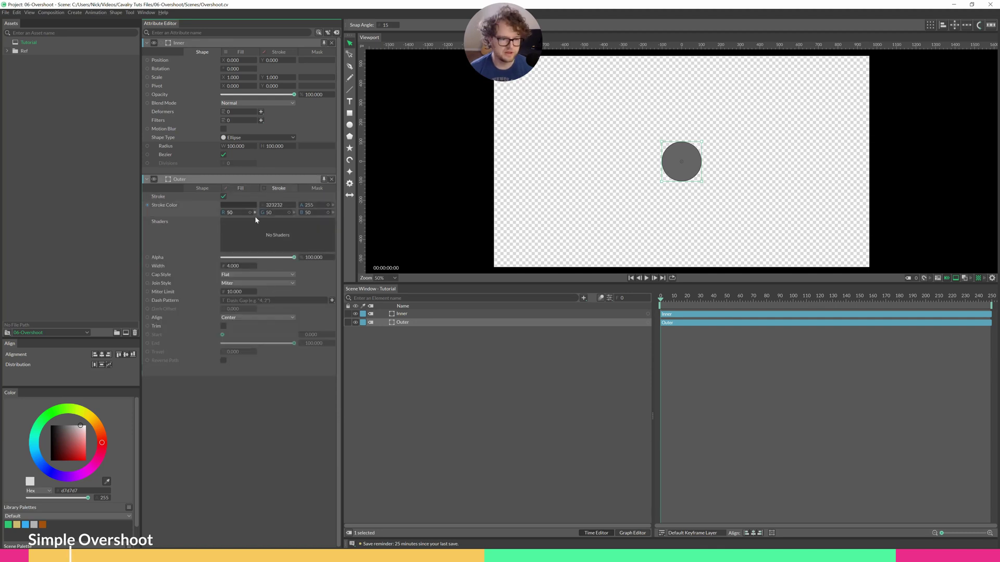
{"action": "left_click", "coordinate": [235, 266]}
{"action": "type", "text": "12"}
{"action": "key", "text": "Return"}
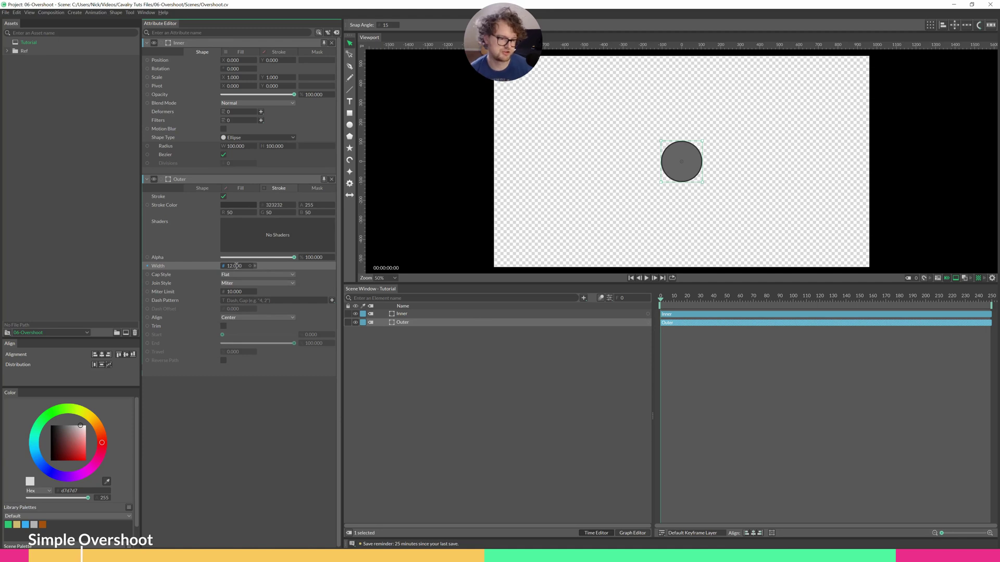
{"action": "left_click", "coordinate": [237, 149]}
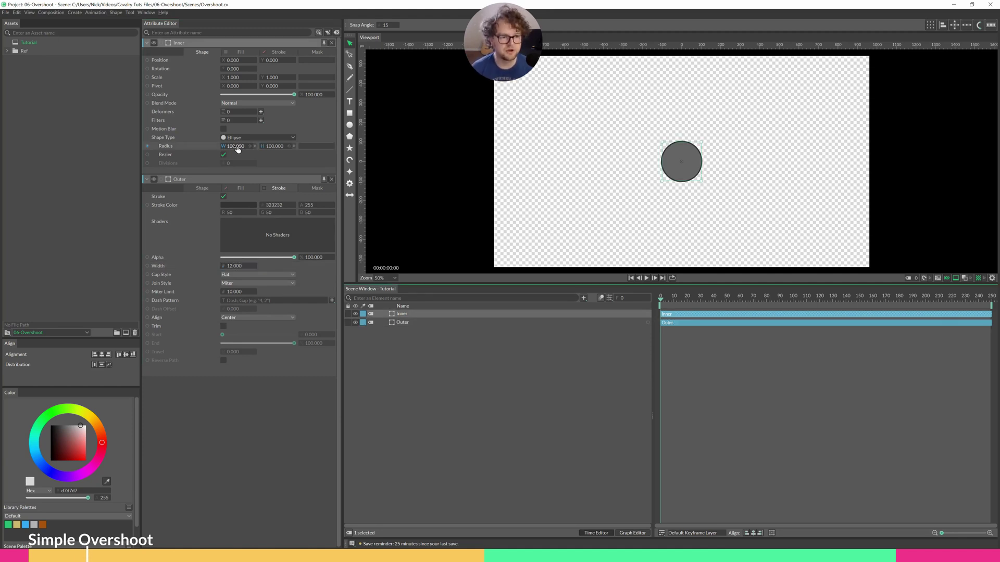
{"action": "left_click_drag", "start_coordinate": [237, 148], "coordinate": [208, 151]}
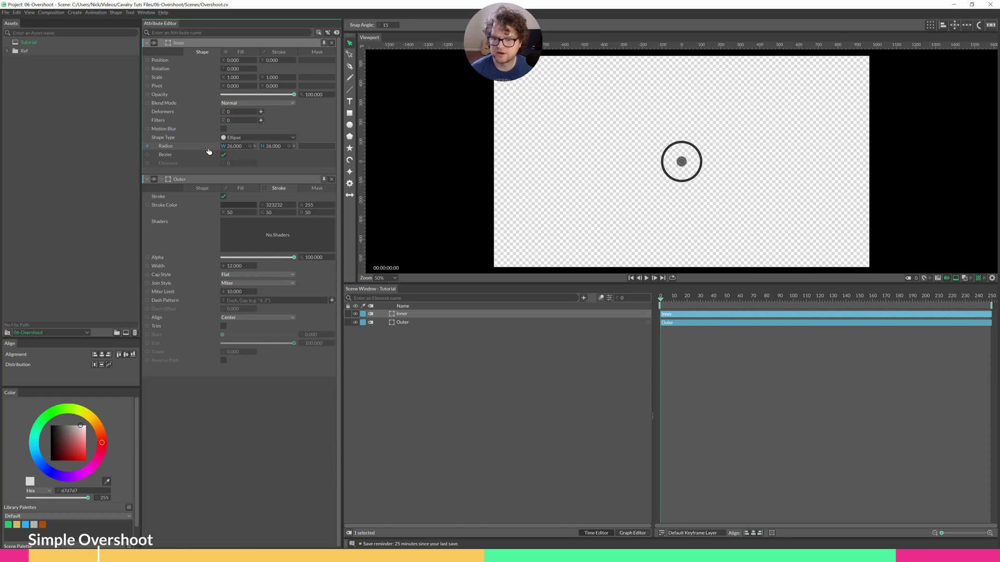
Step: Undo the stray keyframe, nest Outer under Inner, and key Inner's Position X at -700 on frame 0
{"action": "key", "text": "ctrl+z"}
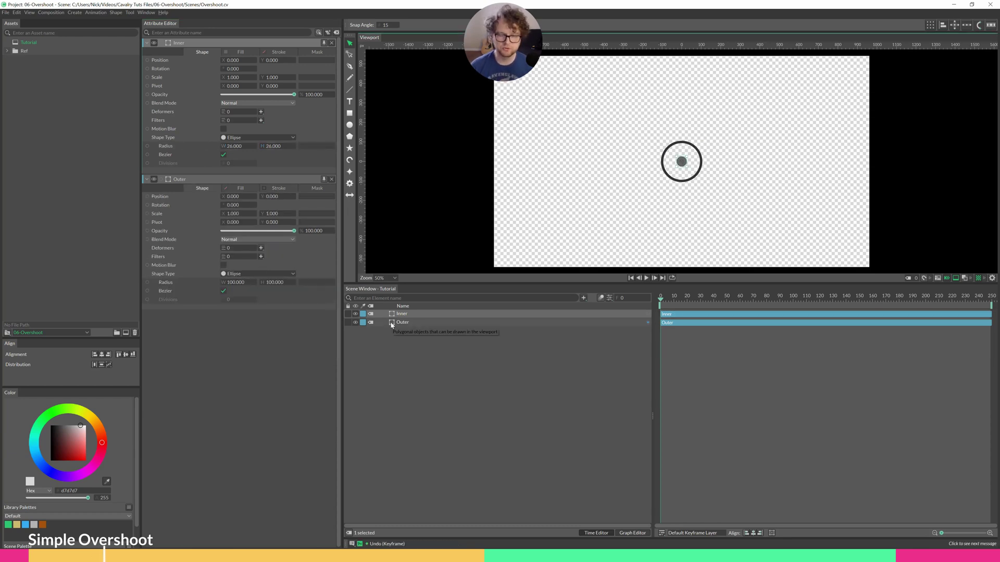
{"action": "left_click_drag", "start_coordinate": [392, 324], "coordinate": [392, 315]}
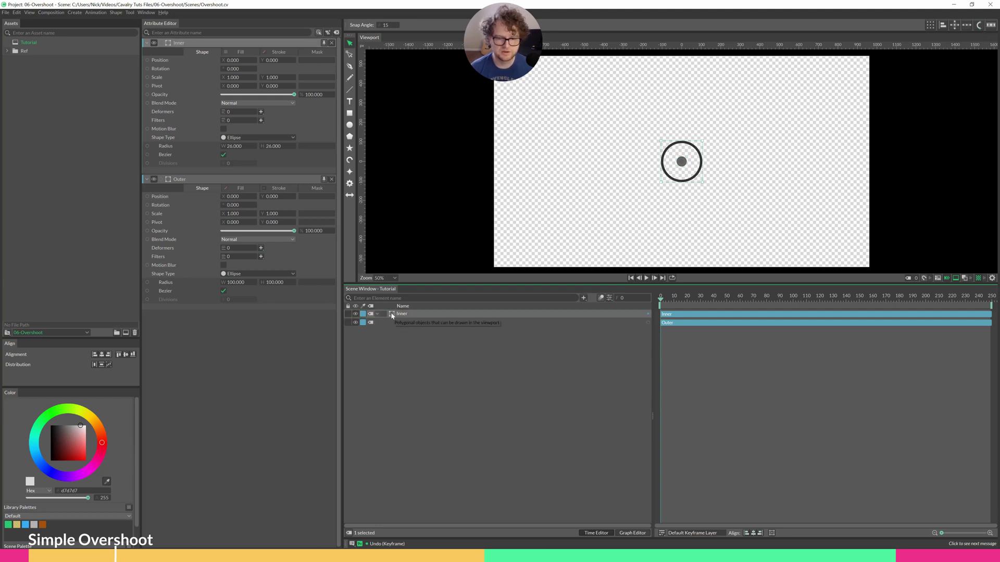
{"action": "left_click", "coordinate": [238, 60]}
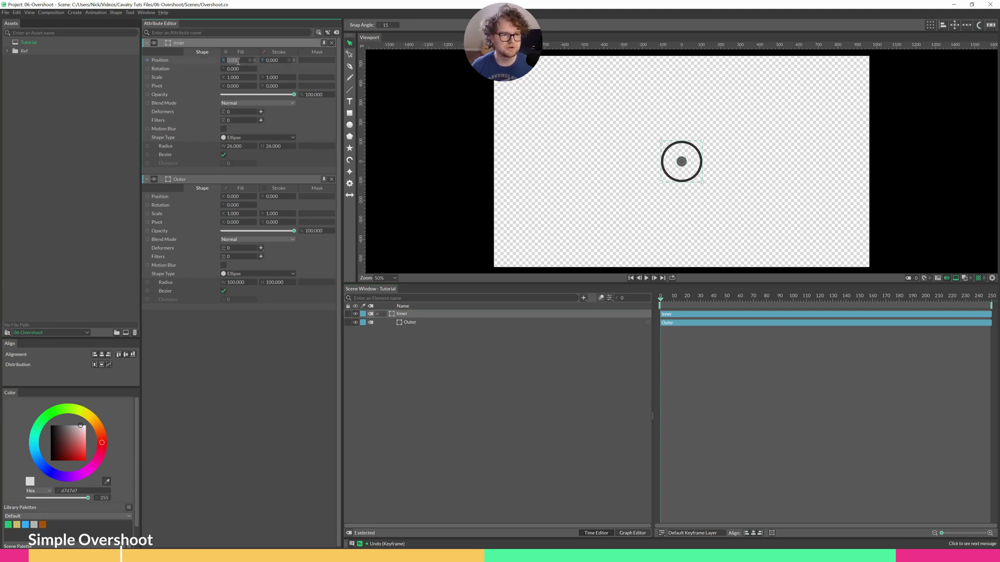
{"action": "type", "text": "-700"}
{"action": "key", "text": "Return"}
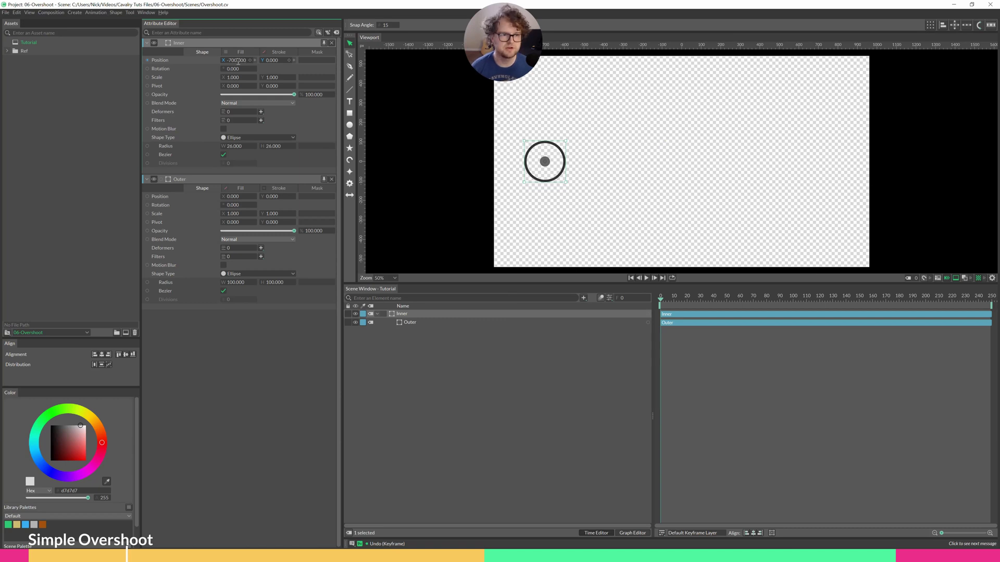
{"action": "left_click", "coordinate": [250, 60]}
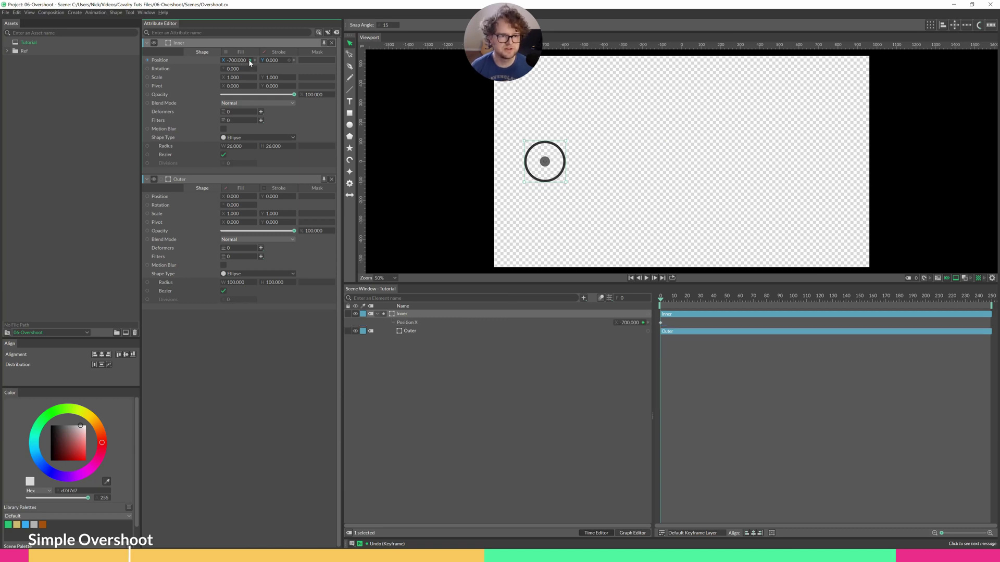
Step: Key Inner's Position X at 700 on frame 20
{"action": "left_click", "coordinate": [686, 301]}
{"action": "left_click_drag", "start_coordinate": [686, 303], "coordinate": [687, 303]}
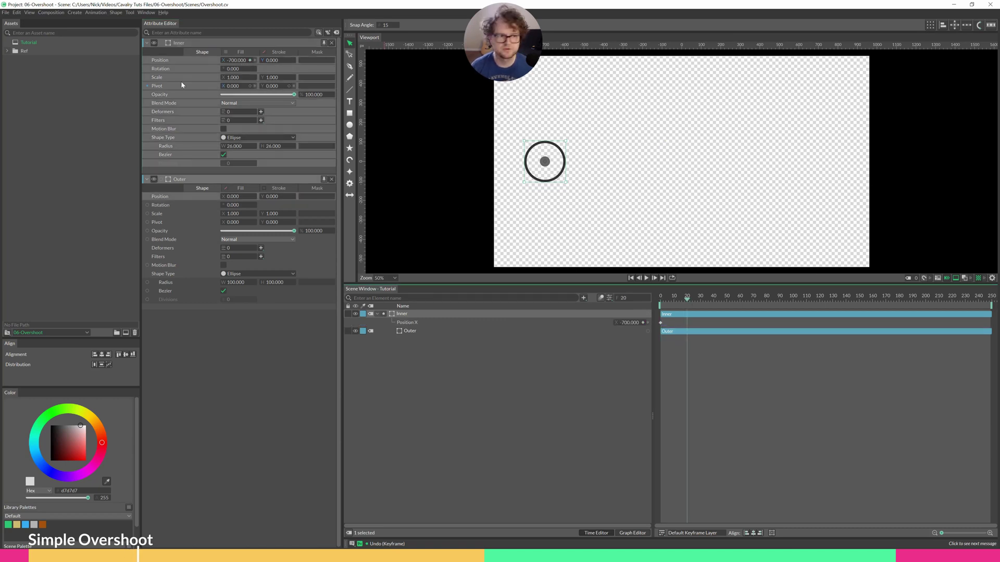
{"action": "left_click", "coordinate": [237, 60]}
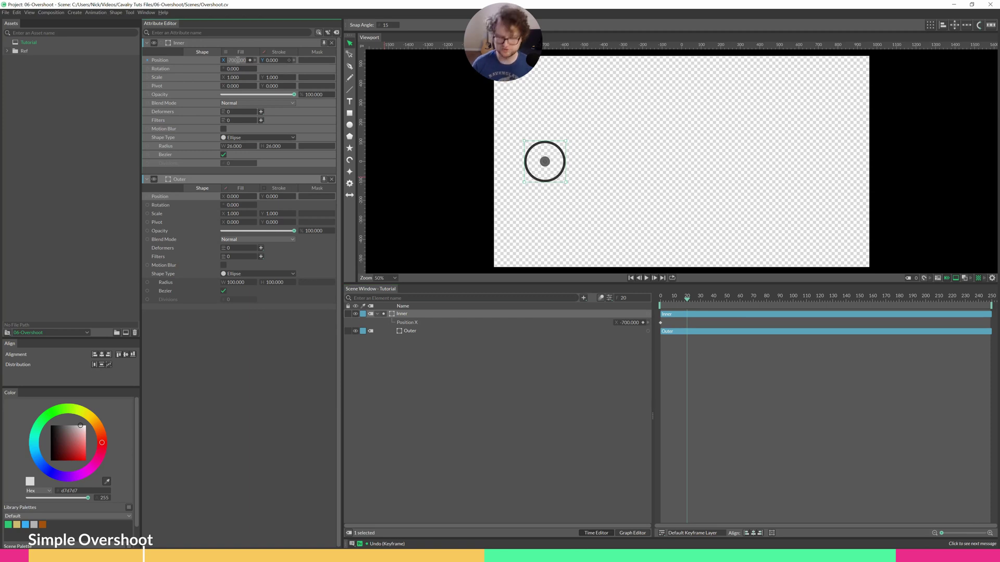
{"action": "key", "text": "Return"}
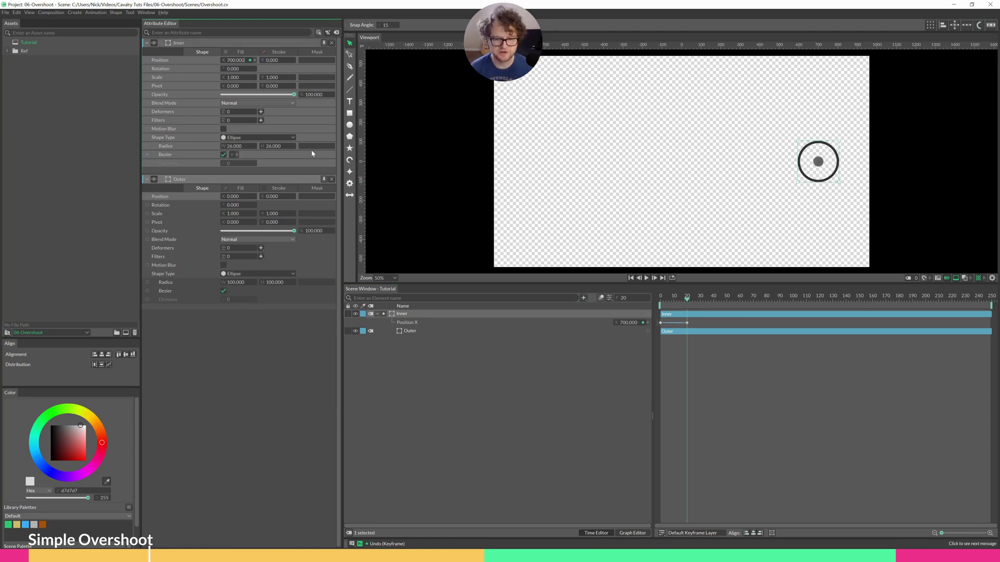
Step: In the Graph Editor, make the Position X keys Bezier with a steeper ease, then play
{"action": "left_click", "coordinate": [458, 375]}
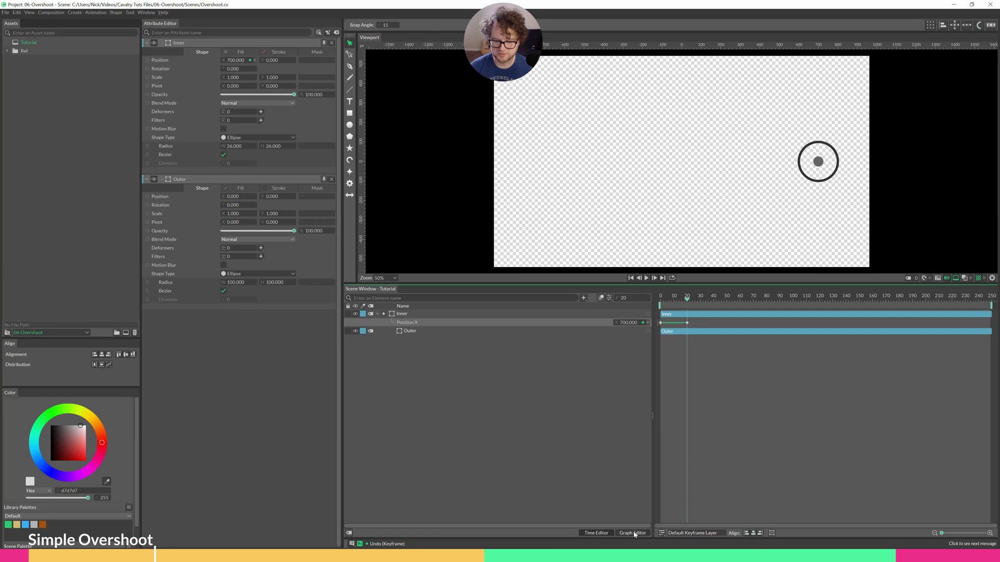
{"action": "left_click", "coordinate": [633, 533]}
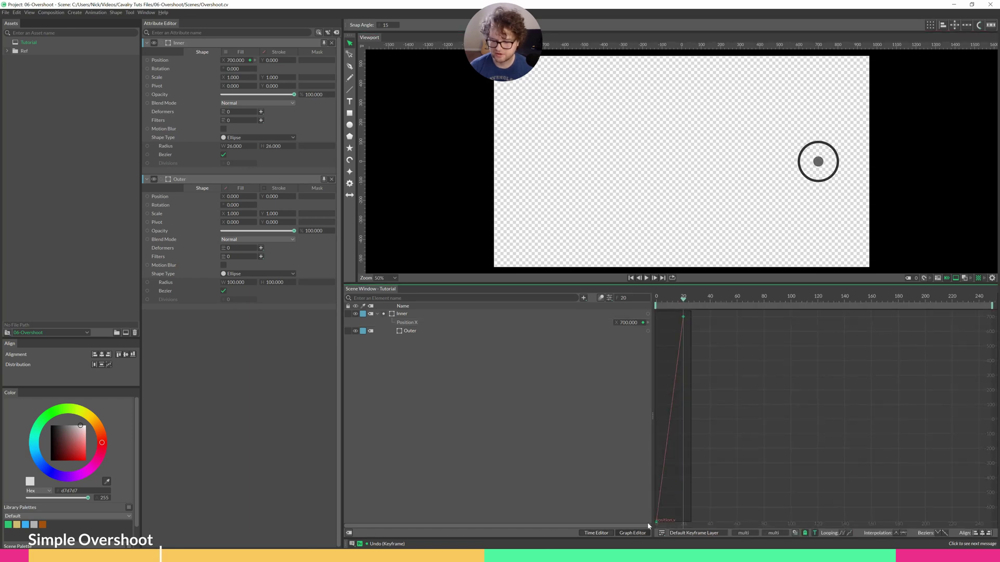
{"action": "left_click", "coordinate": [903, 533]}
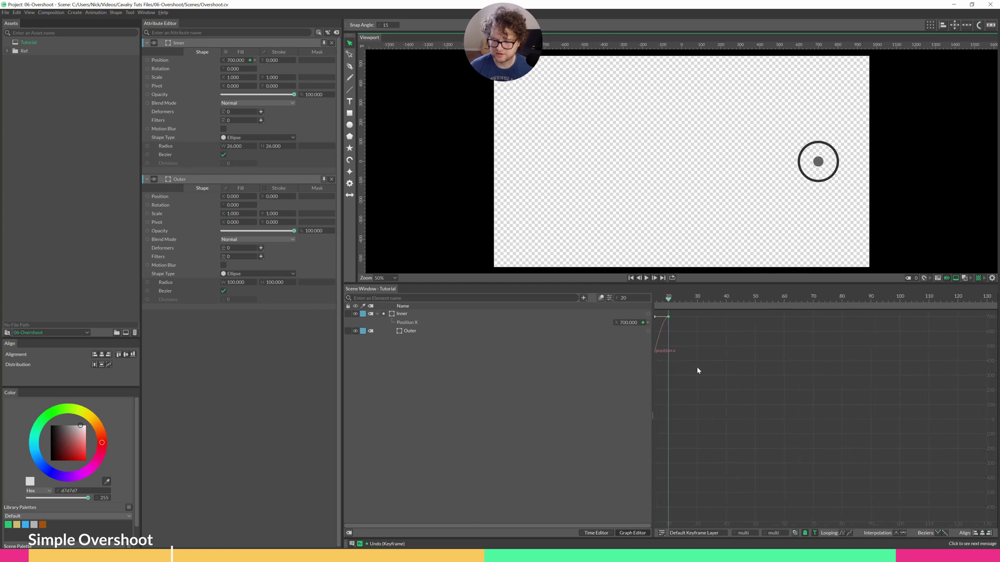
{"action": "key", "text": "f"}
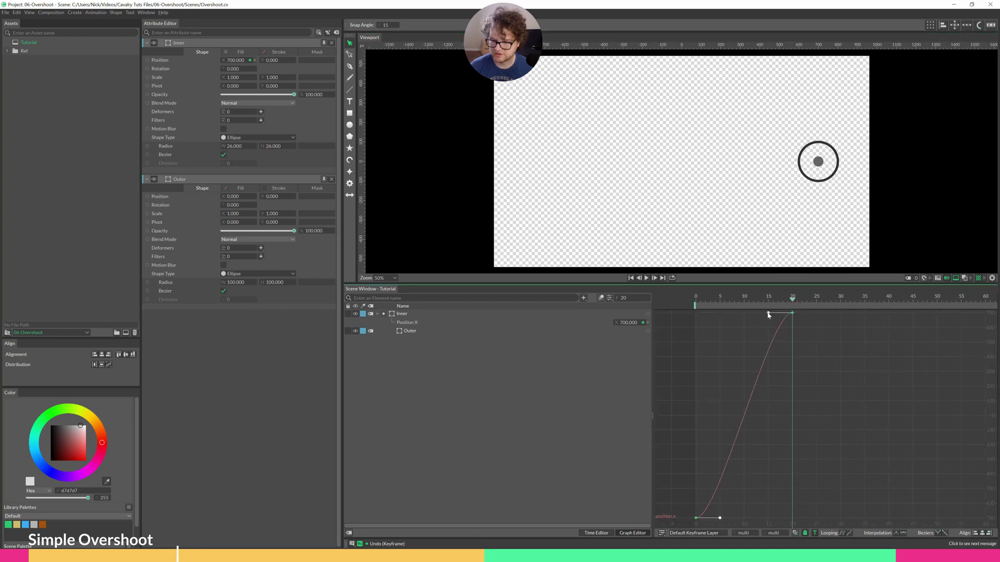
{"action": "left_click_drag", "start_coordinate": [768, 315], "coordinate": [744, 313]}
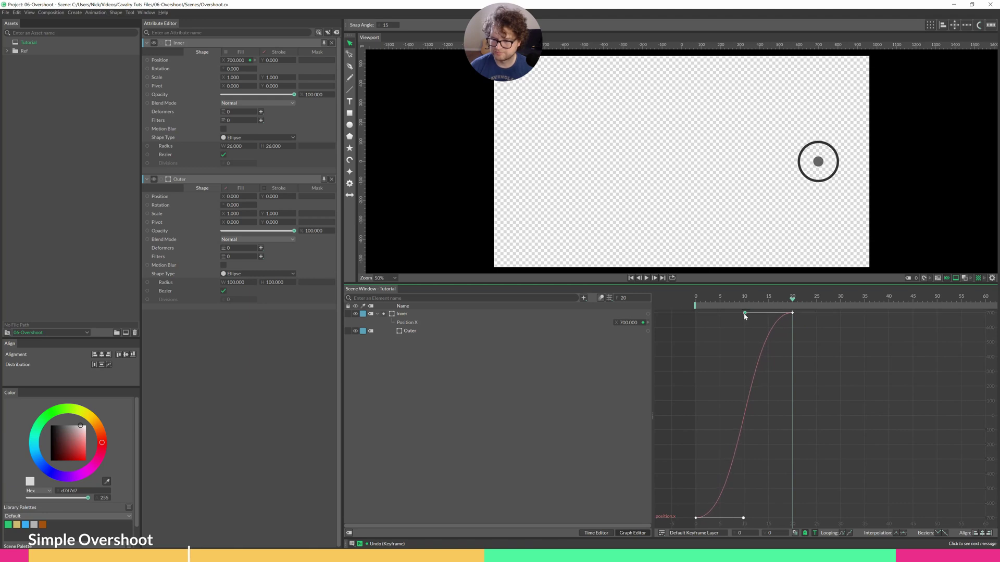
{"action": "left_click", "coordinate": [647, 278]}
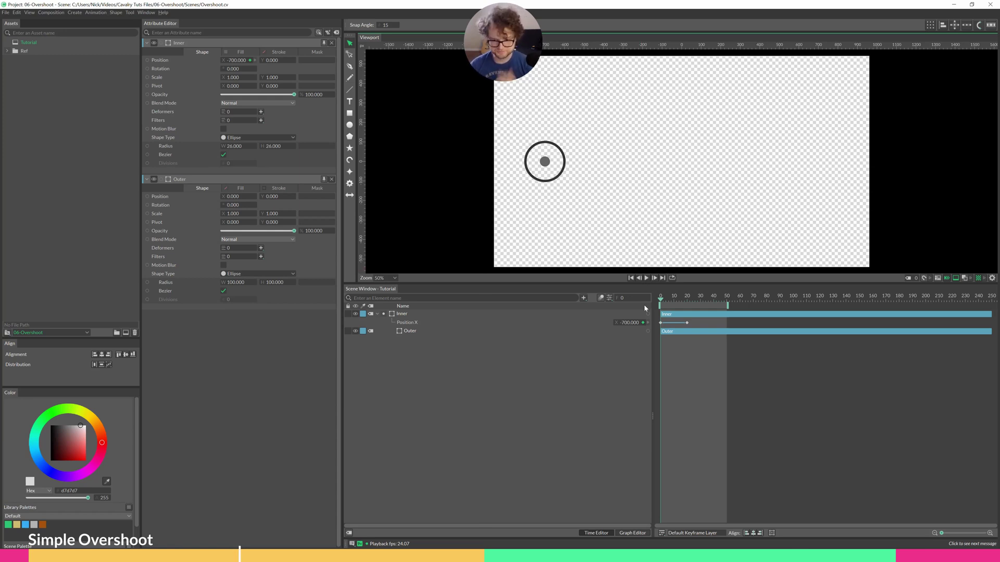
Step: Add a Spring deformer to the Outer circle and play to preview its lag
{"action": "left_click", "coordinate": [644, 331]}
{"action": "left_click", "coordinate": [261, 249]}
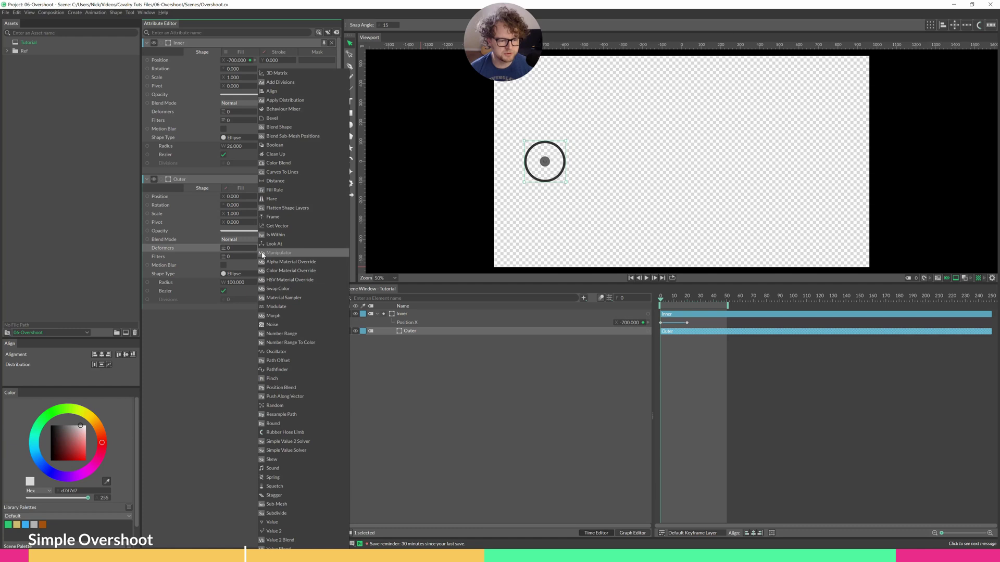
{"action": "left_click", "coordinate": [269, 480]}
{"action": "left_click", "coordinate": [646, 278]}
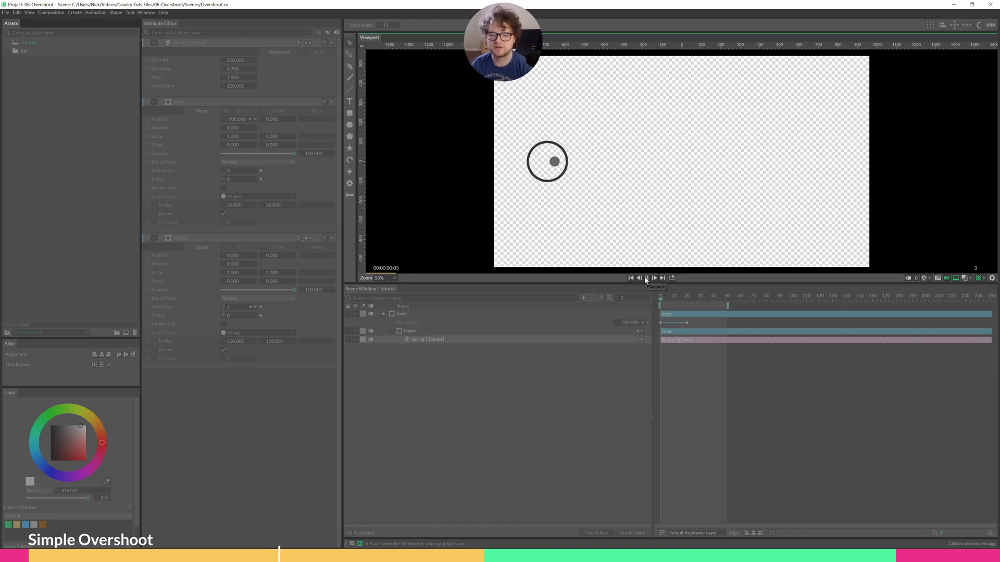
Step: Set the Spring's Mass to 5 and preview the heavier overshoot
{"action": "left_click", "coordinate": [647, 279]}
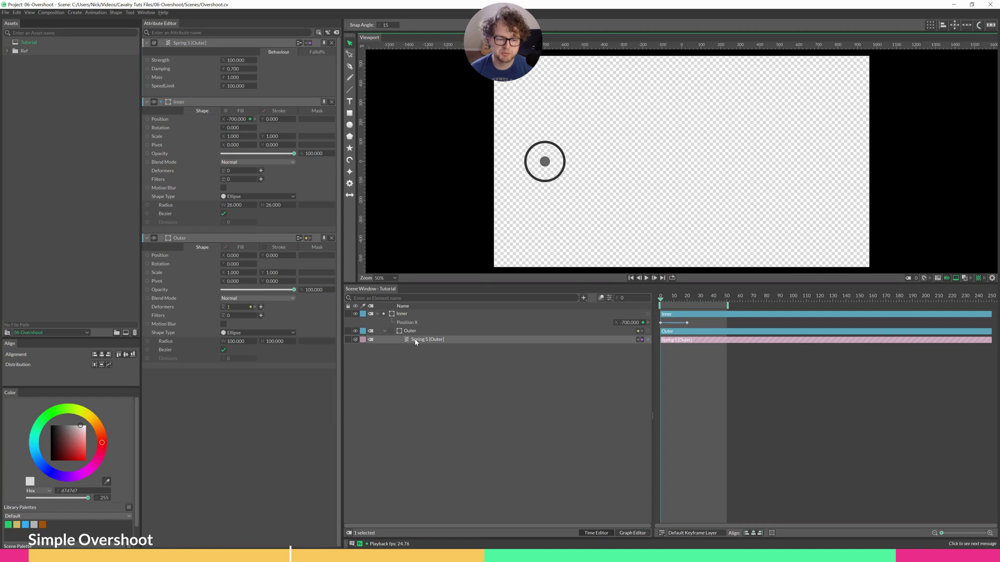
{"action": "double_click", "coordinate": [235, 78]}
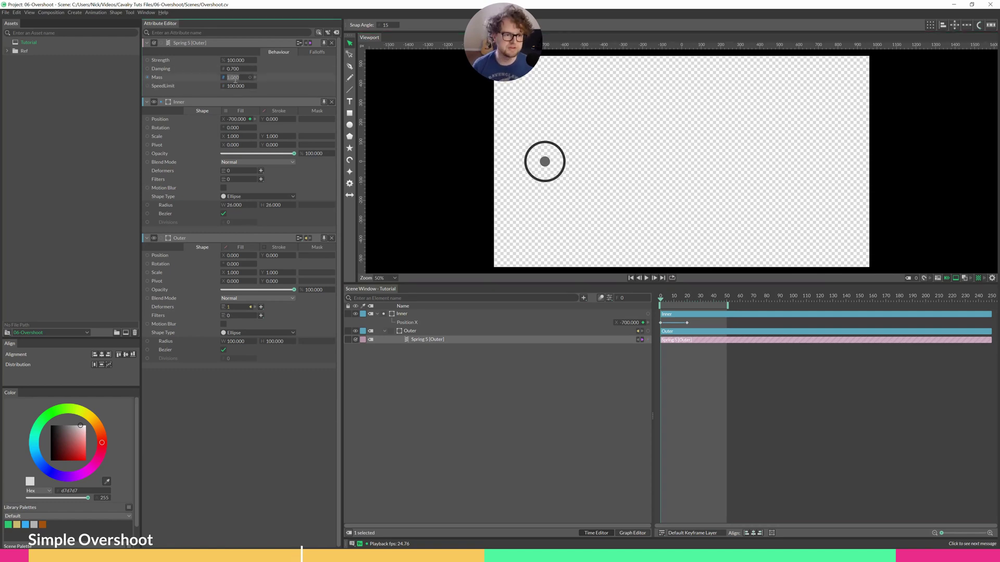
{"action": "type", "text": "5"}
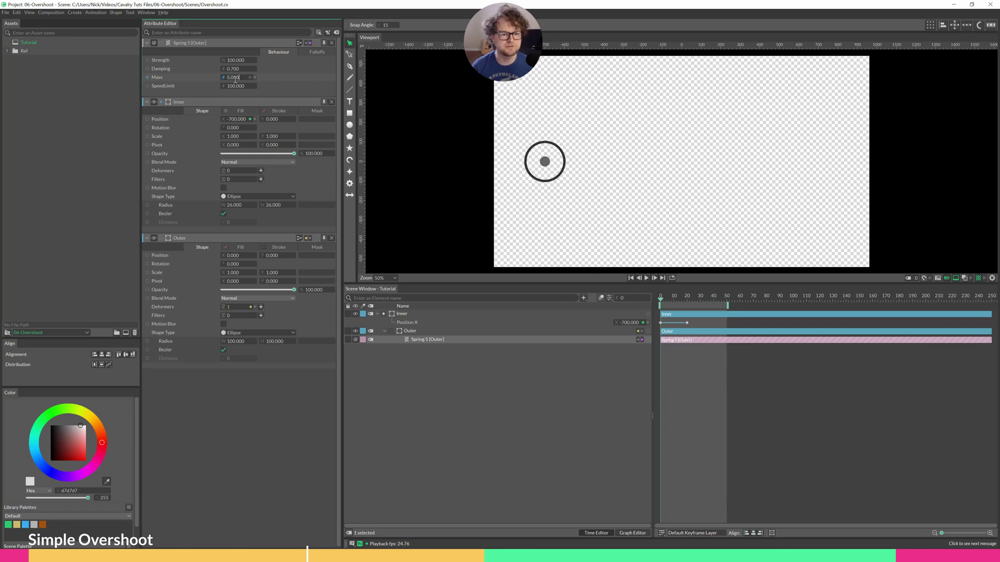
{"action": "key", "text": "Return"}
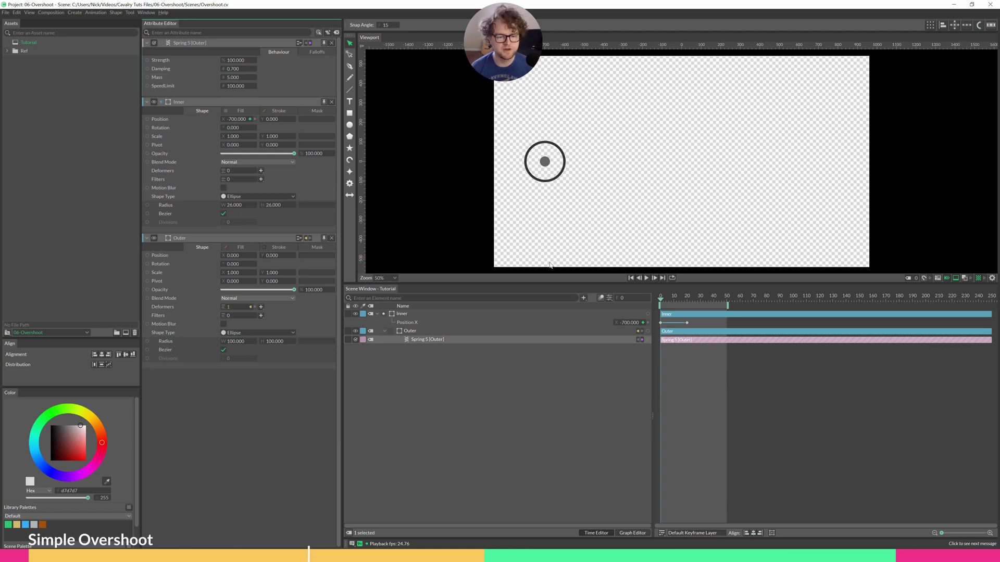
{"action": "left_click", "coordinate": [647, 278]}
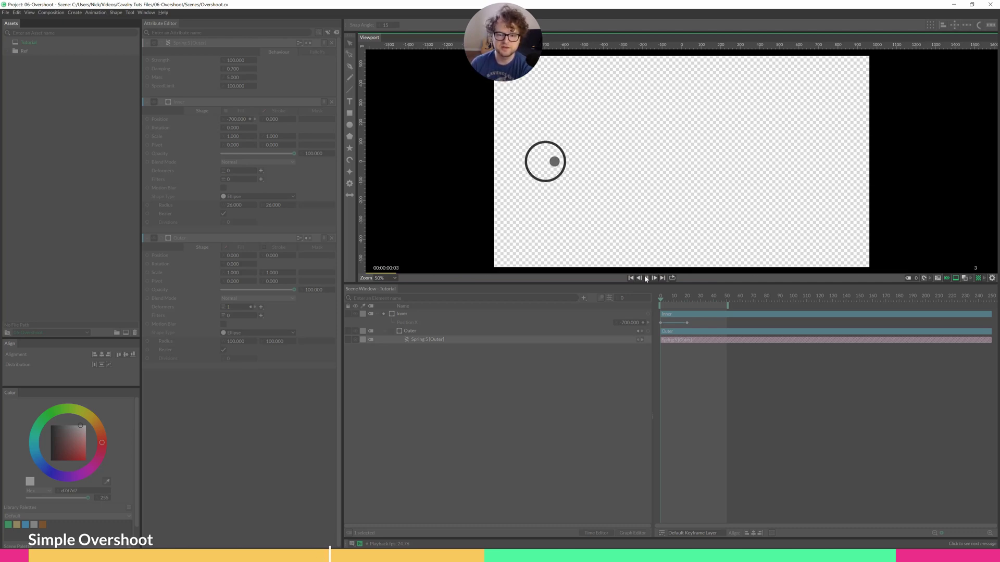
Step: Change the Spring's Mass to 0.5 and preview the motion again
{"action": "left_click", "coordinate": [646, 279]}
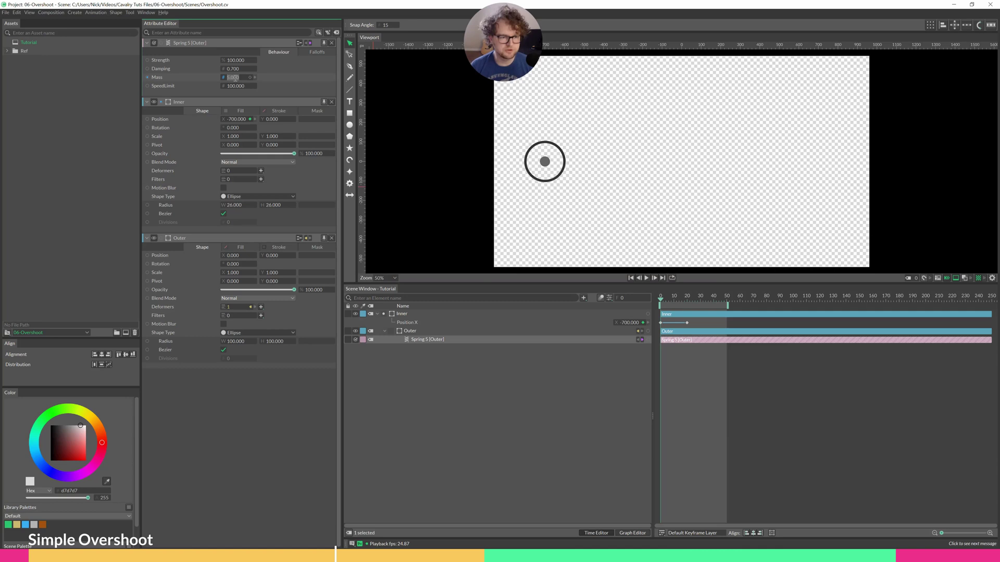
{"action": "type", "text": ".5"}
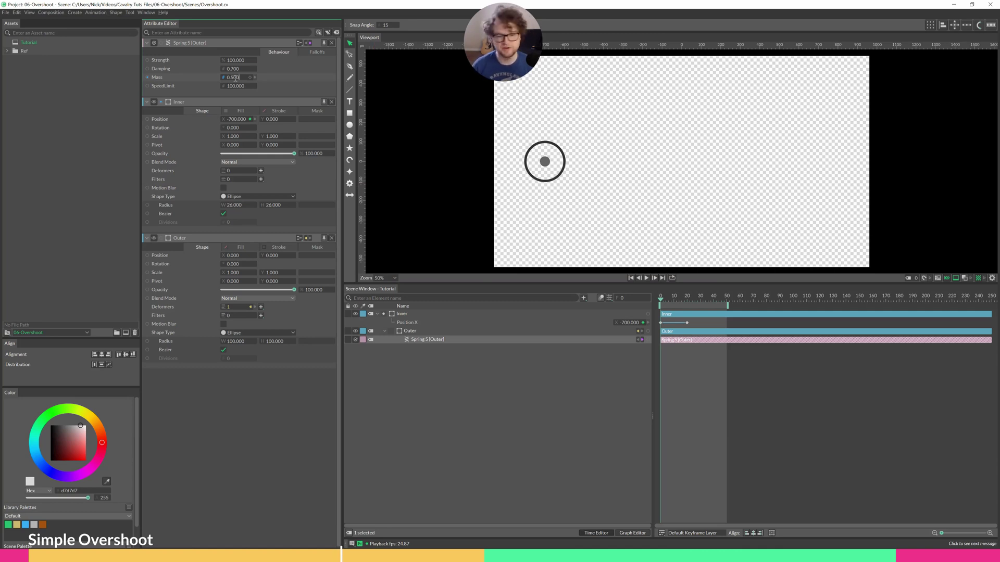
{"action": "left_click", "coordinate": [646, 278]}
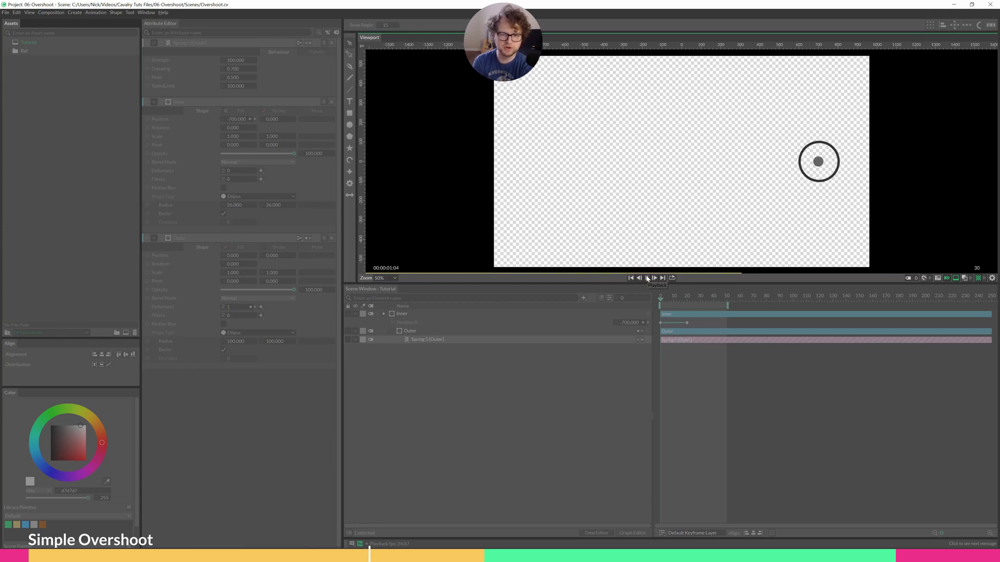
{"action": "left_click", "coordinate": [648, 278]}
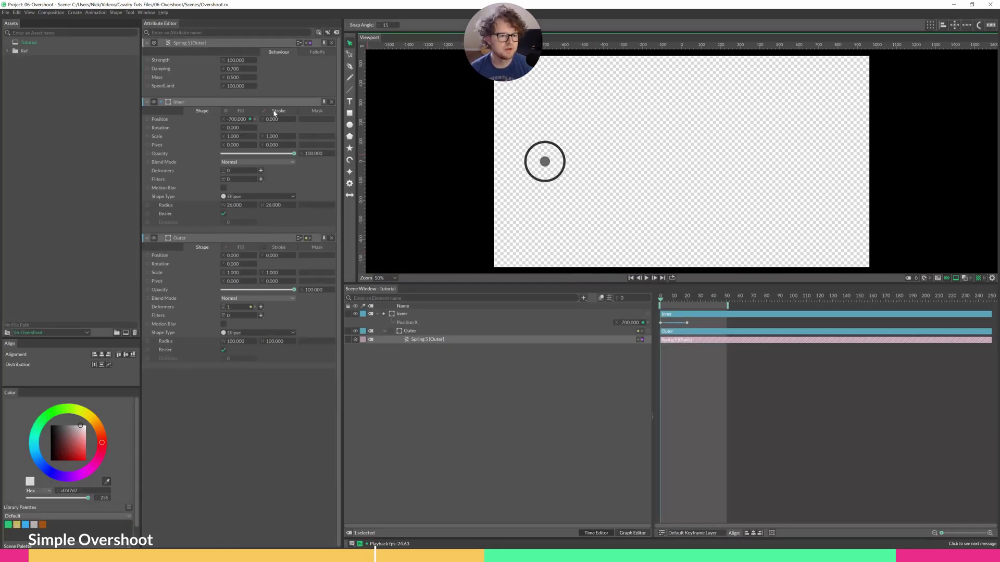
{"action": "left_click", "coordinate": [647, 278]}
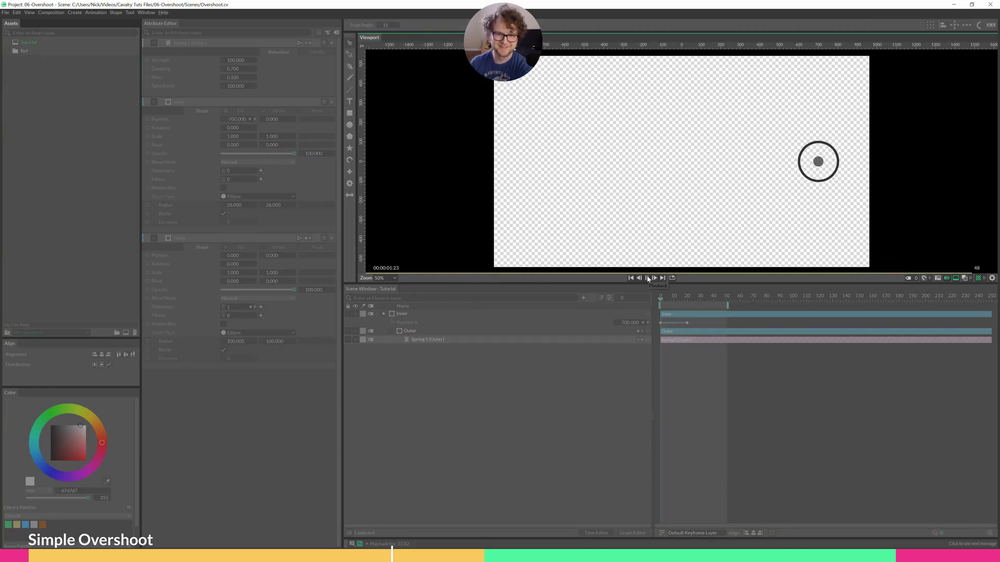
Step: Reset the Spring's Mass to 1, set Damping to 0.5, and preview
{"action": "left_click", "coordinate": [647, 277]}
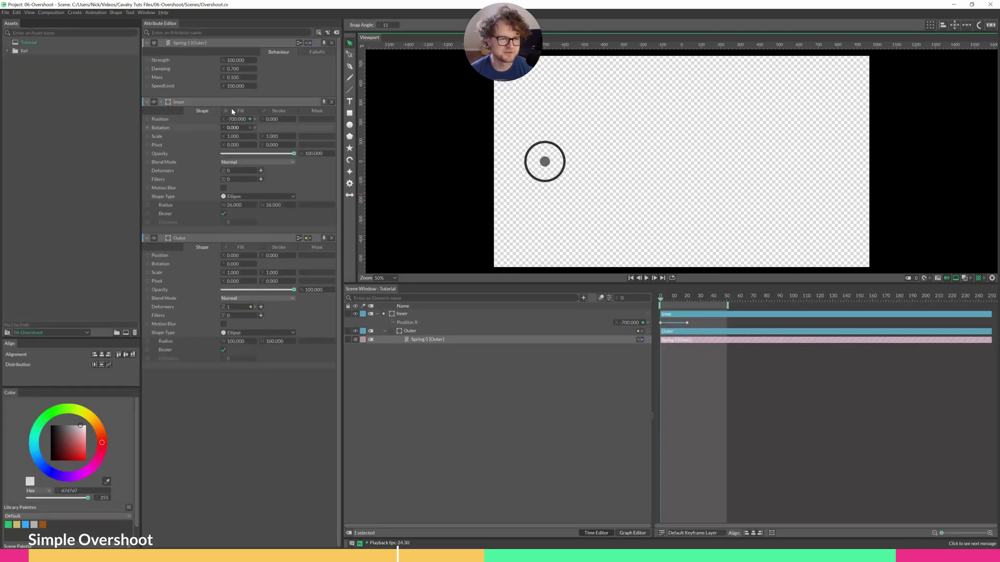
{"action": "double_click", "coordinate": [235, 77]}
{"action": "type", "text": "1"}
{"action": "key", "text": "Return"}
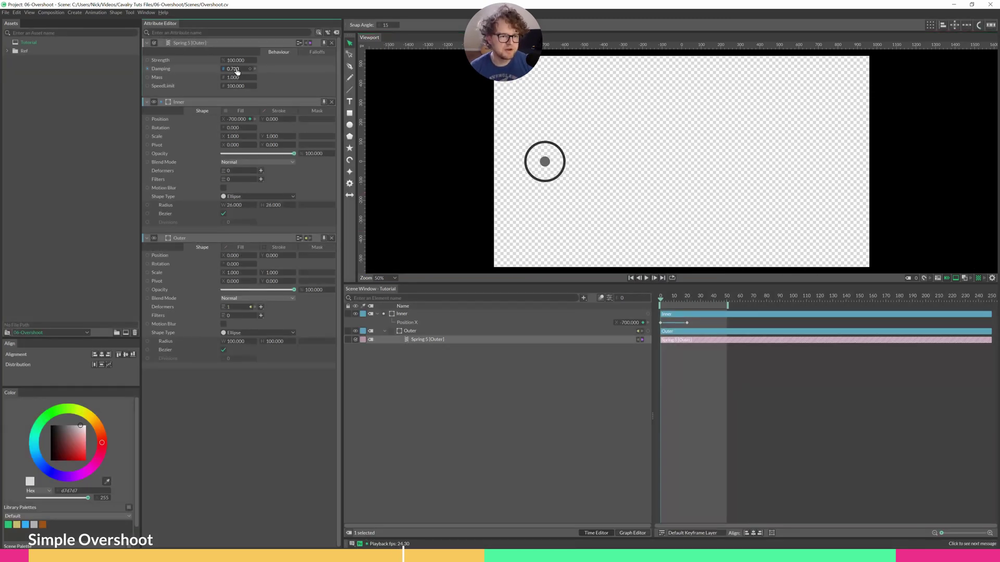
{"action": "double_click", "coordinate": [234, 69]}
{"action": "type", "text": "0.5"}
{"action": "key", "text": "Return"}
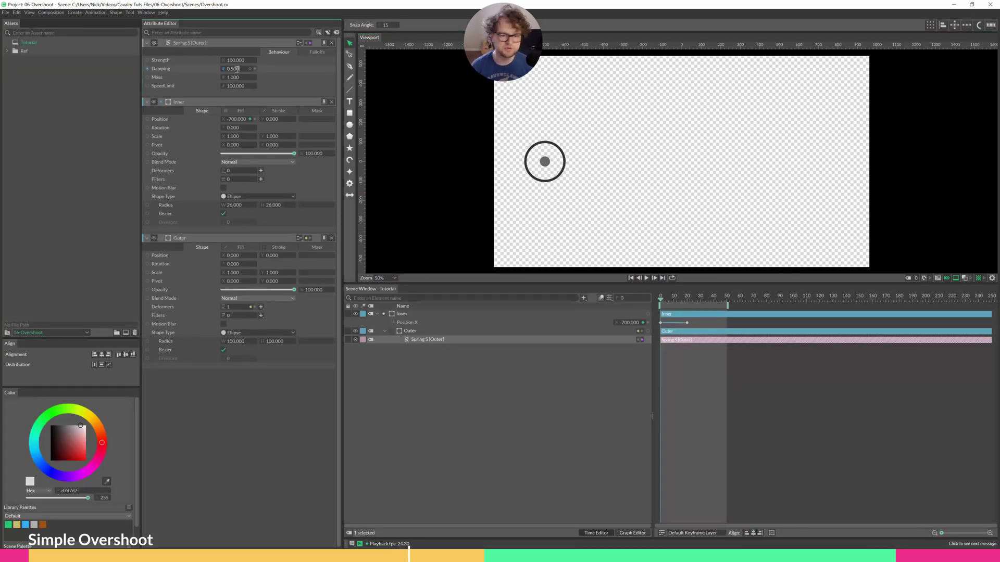
{"action": "left_click", "coordinate": [648, 278]}
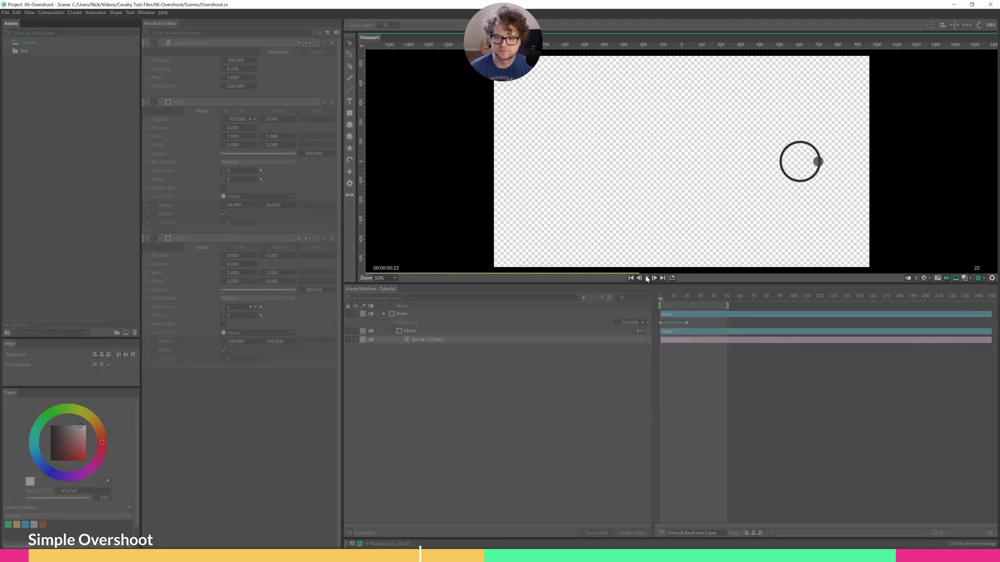
{"action": "left_click", "coordinate": [647, 278]}
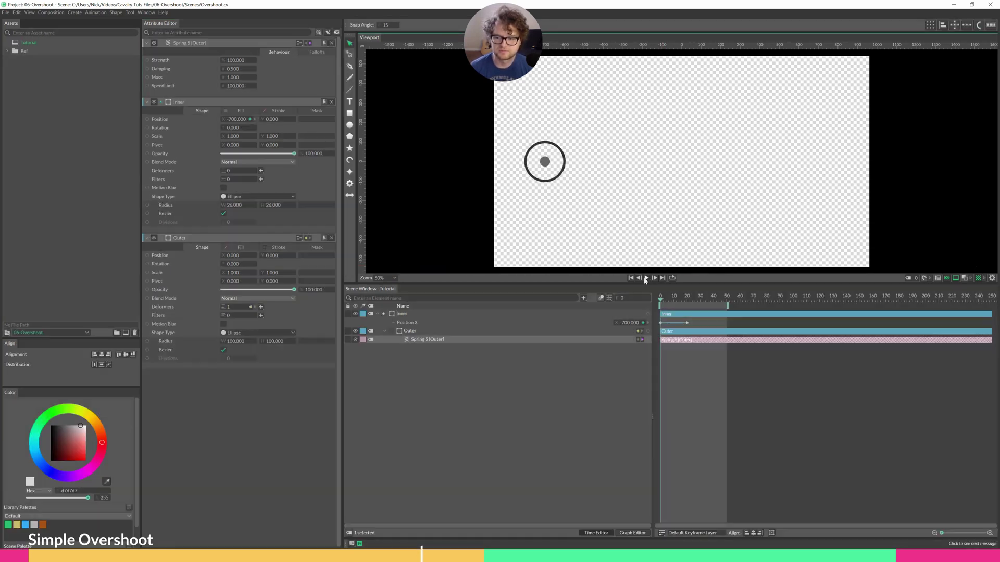
Step: Raise the Spring's Damping to 0.9 and preview the motion
{"action": "left_click", "coordinate": [233, 69]}
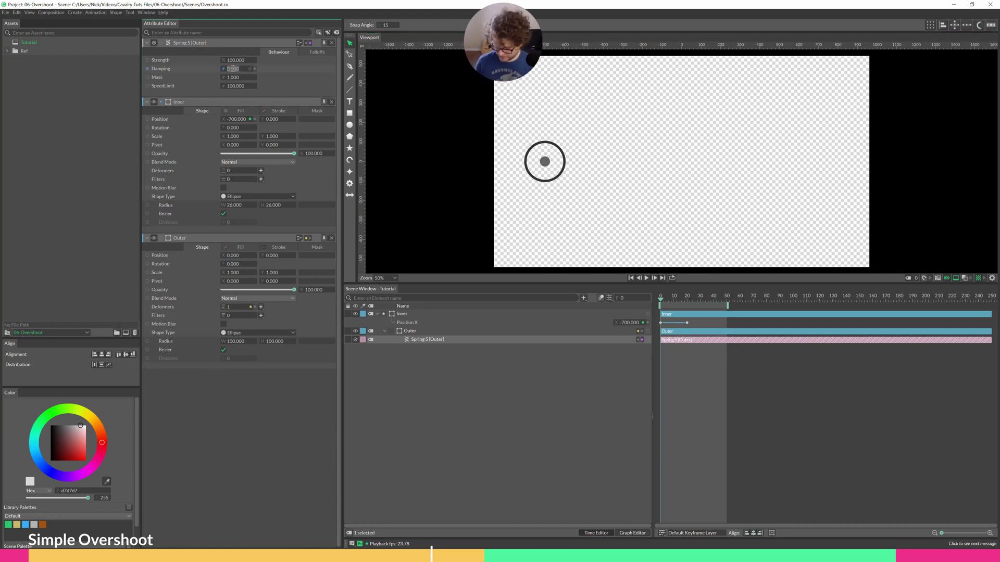
{"action": "key", "text": "BackSpace"}
{"action": "type", "text": ".9"}
{"action": "key", "text": "Return"}
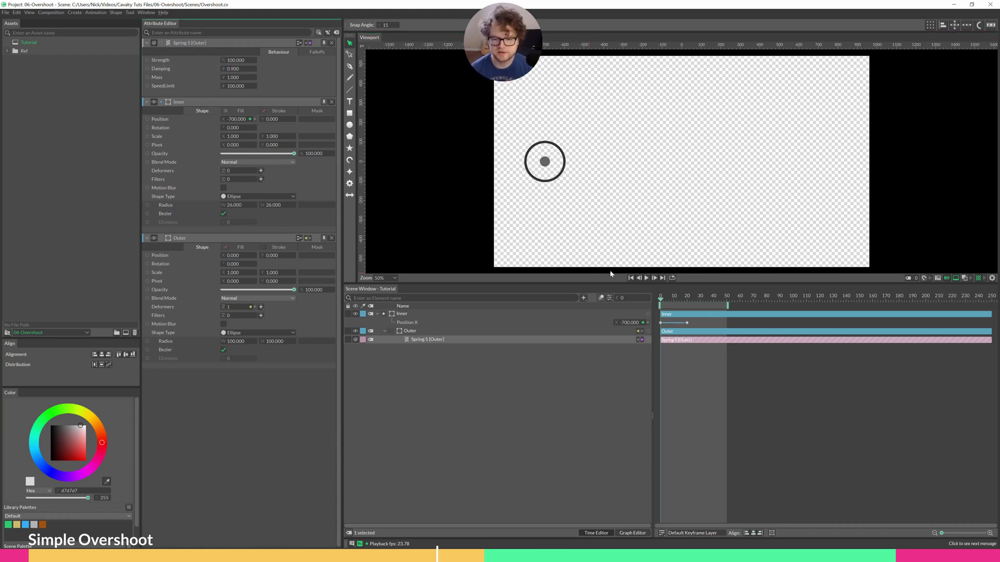
{"action": "left_click", "coordinate": [646, 278]}
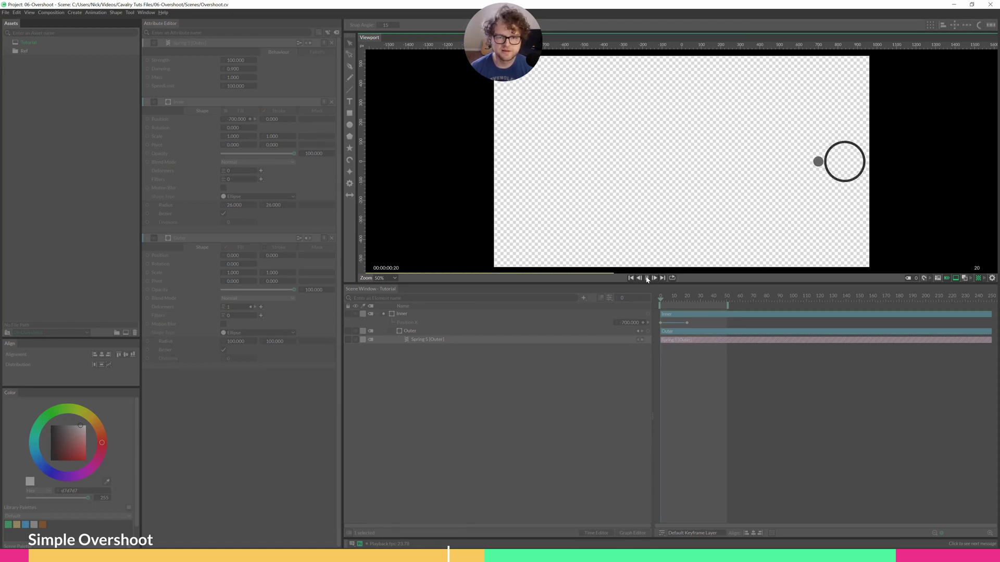
{"action": "left_click", "coordinate": [647, 278]}
Step: Settle the Spring's Damping at 0.65 and preview the result
{"action": "left_click", "coordinate": [235, 69]}
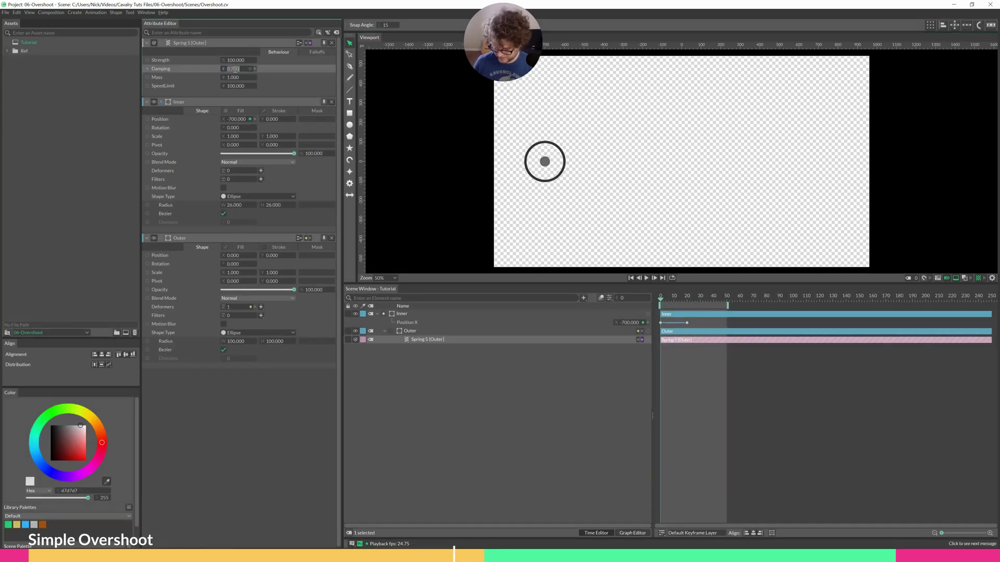
{"action": "type", "text": ".65"}
{"action": "key", "text": "Return"}
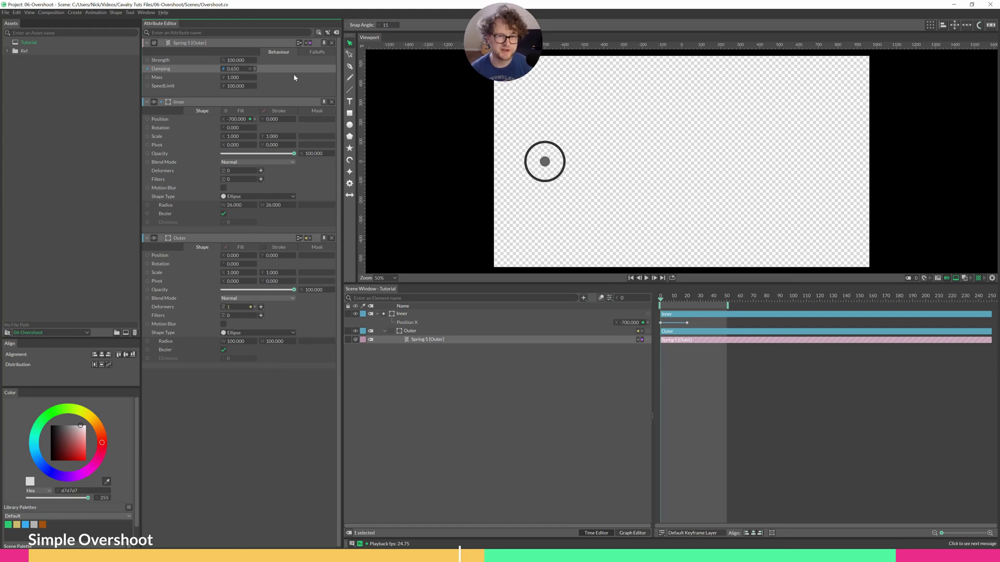
{"action": "left_click", "coordinate": [646, 278]}
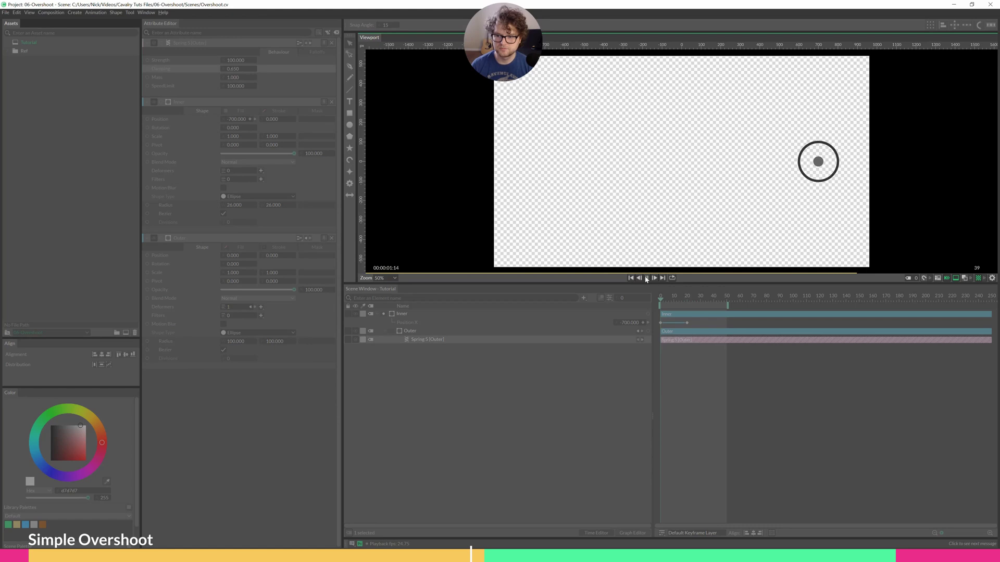
{"action": "left_click", "coordinate": [646, 278]}
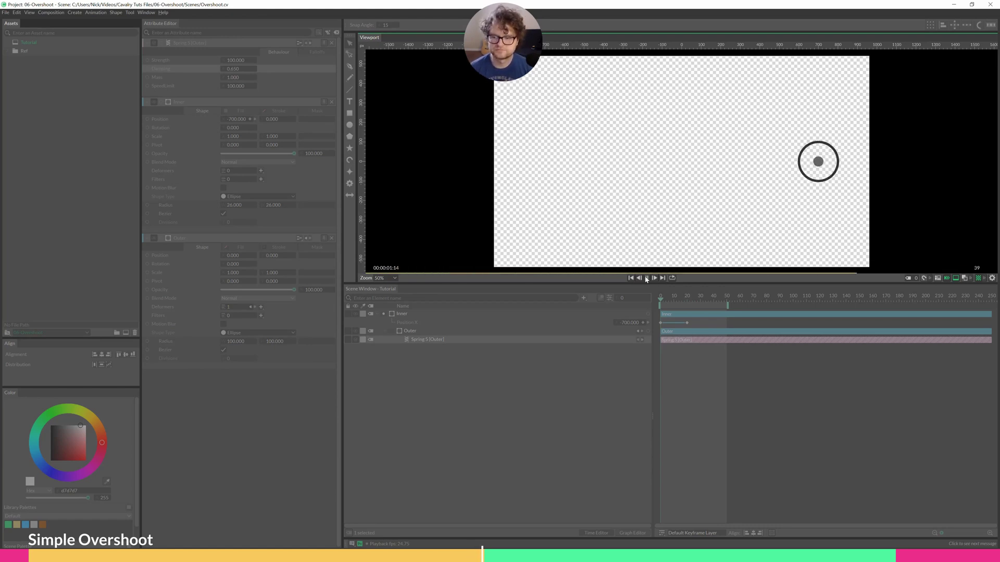
{"action": "left_click", "coordinate": [647, 278]}
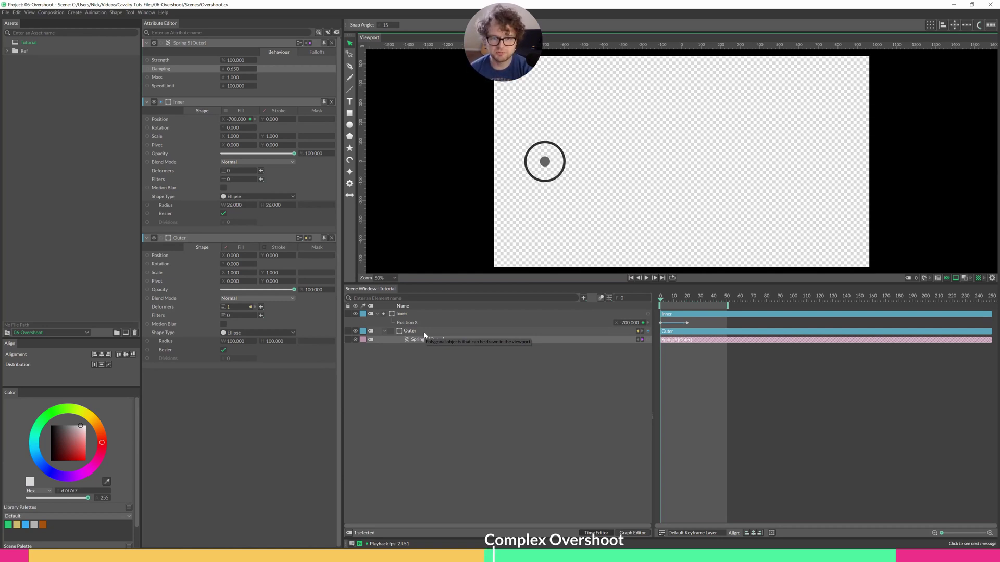
Step: Hide and collapse the Outer ring, then add a new circle at the canvas centre
{"action": "left_click", "coordinate": [356, 331]}
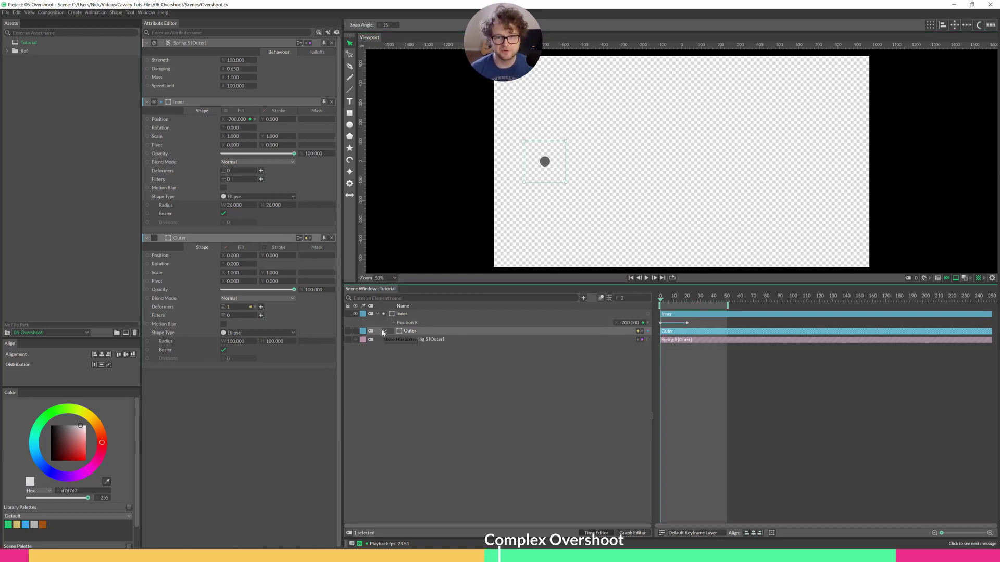
{"action": "left_click", "coordinate": [385, 332]}
{"action": "left_click", "coordinate": [349, 125]}
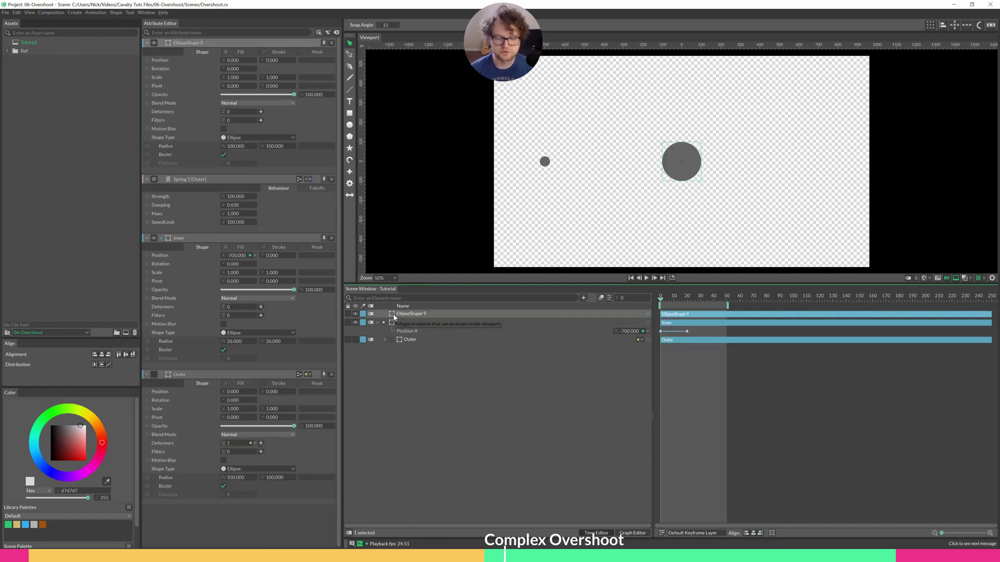
Step: Set the new circle's Radius to 26 by 26 and name it Circle
{"action": "double_click", "coordinate": [234, 146]}
{"action": "type", "text": "38"}
{"action": "key", "text": "Return"}
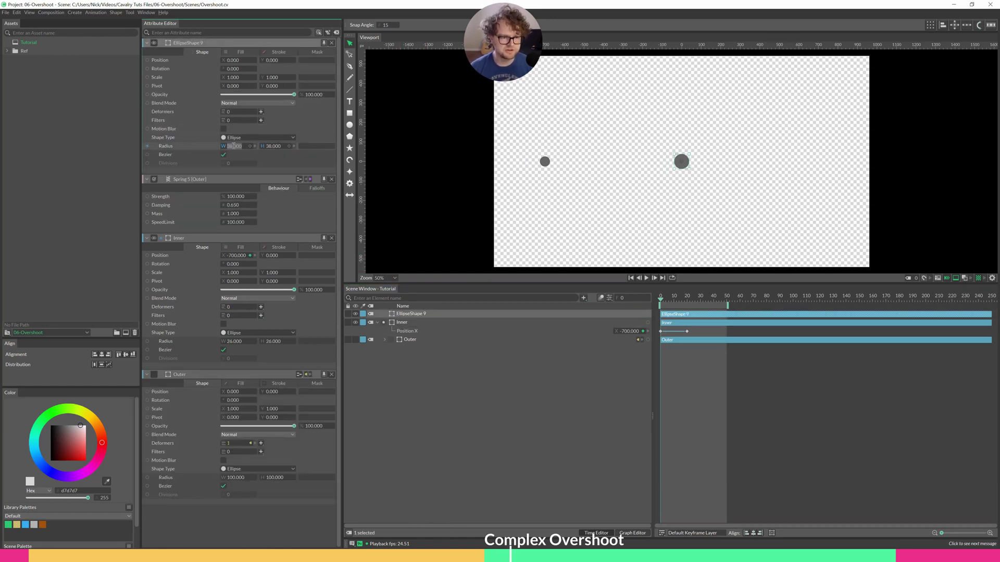
{"action": "type", "text": "26"}
{"action": "key", "text": "Return"}
{"action": "double_click", "coordinate": [270, 146]}
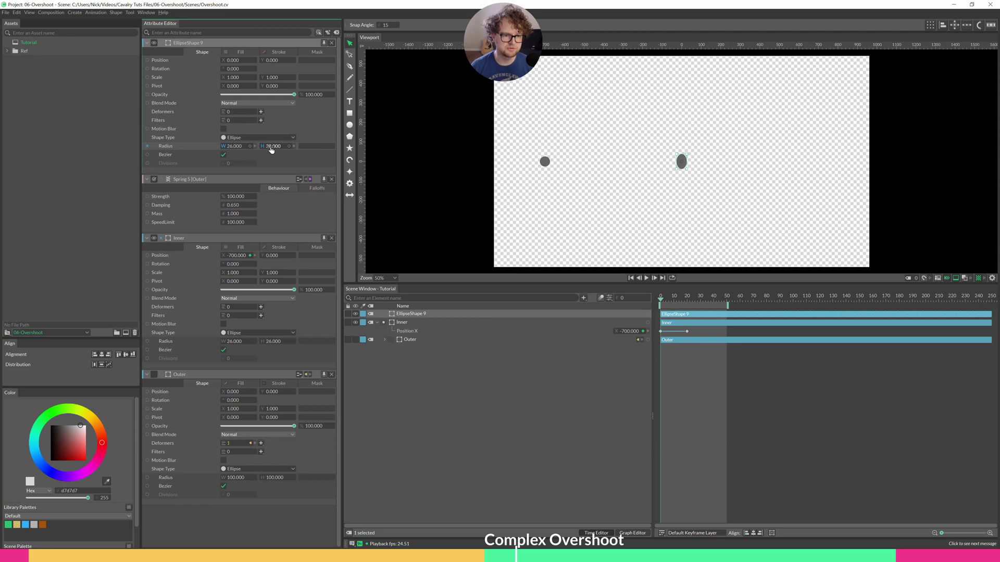
{"action": "type", "text": "26"}
{"action": "key", "text": "Return"}
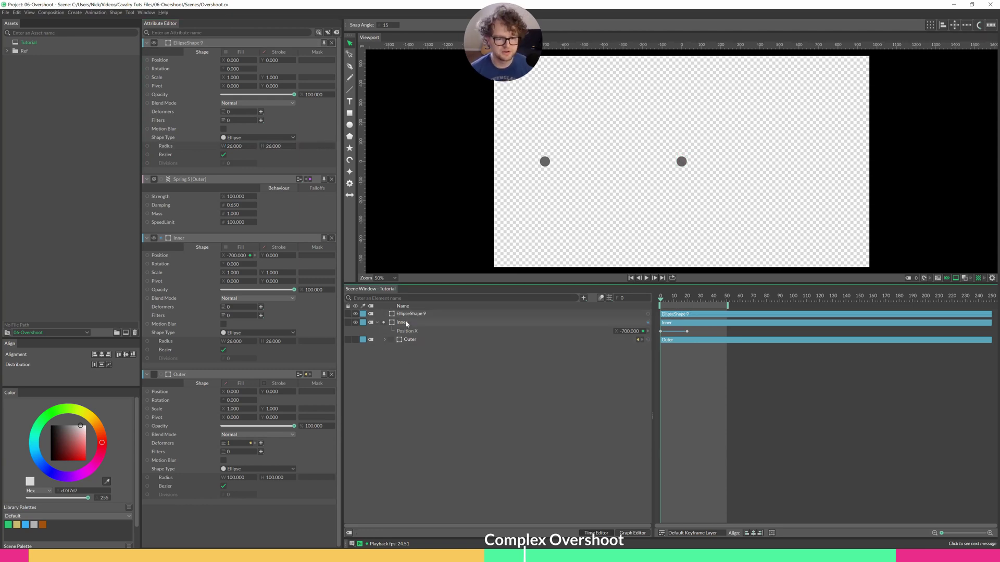
{"action": "key", "text": "Return"}
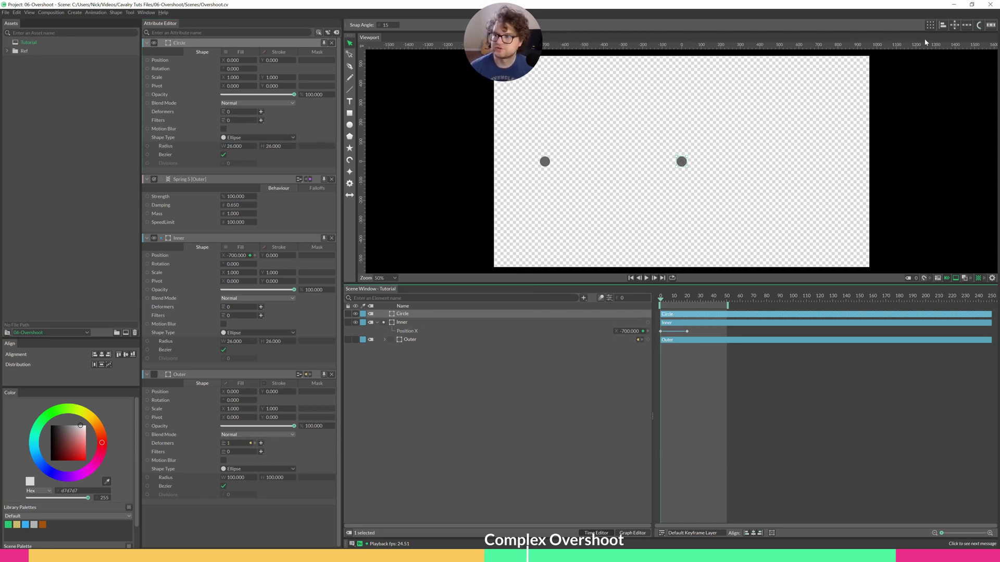
Step: Duplicate Circle into a Ring of Circles with a circle distribution of 12 copies
{"action": "left_click", "coordinate": [930, 25]}
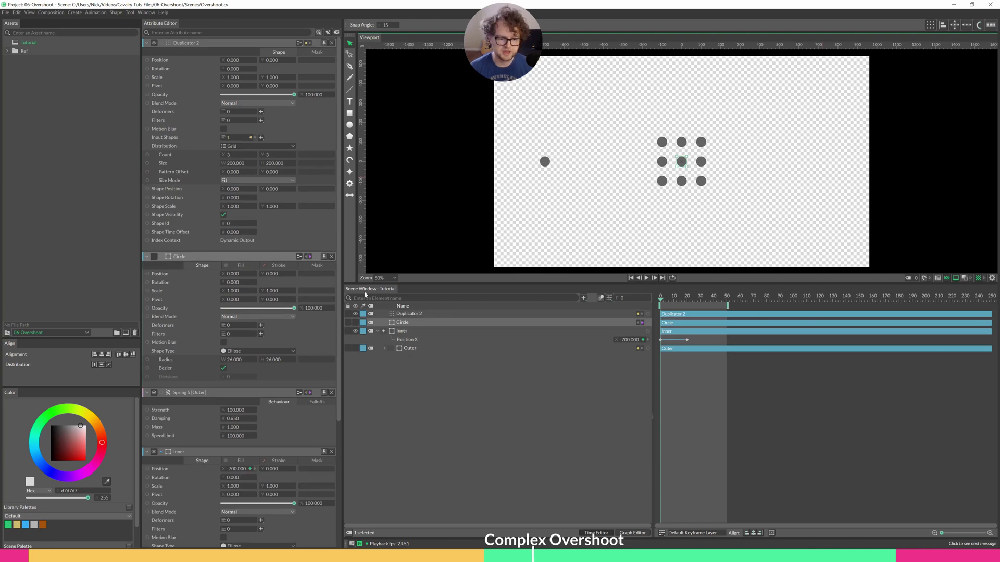
{"action": "double_click", "coordinate": [402, 314]}
{"action": "type", "text": "Ring of Circles"}
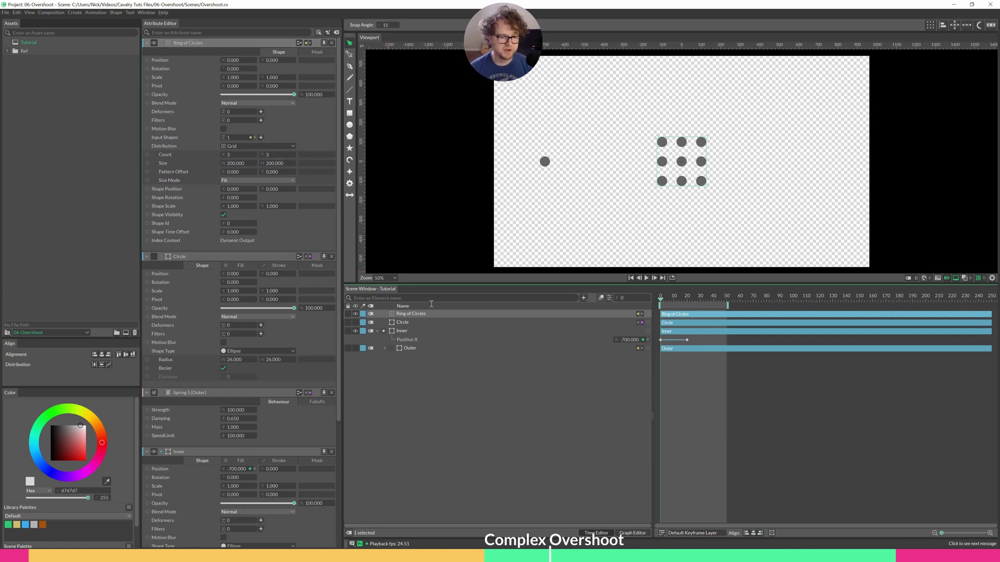
{"action": "left_click", "coordinate": [243, 146]}
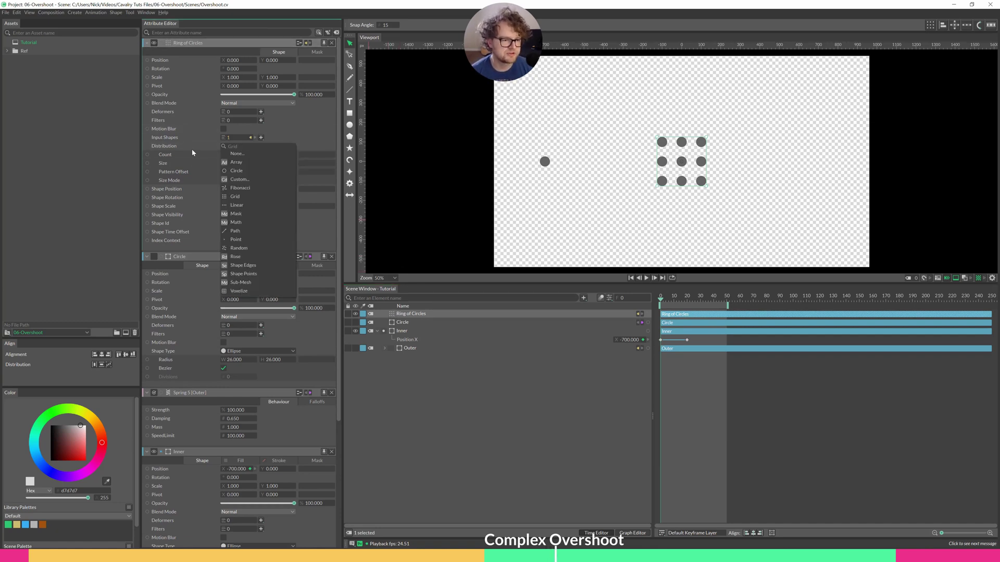
{"action": "left_click", "coordinate": [236, 171]}
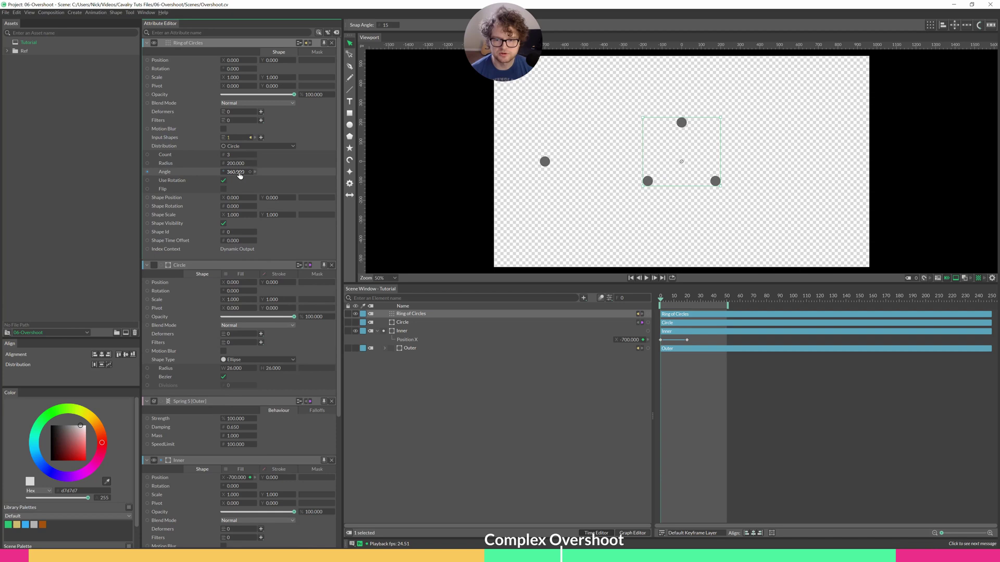
{"action": "left_click", "coordinate": [239, 154]}
{"action": "type", "text": "12"}
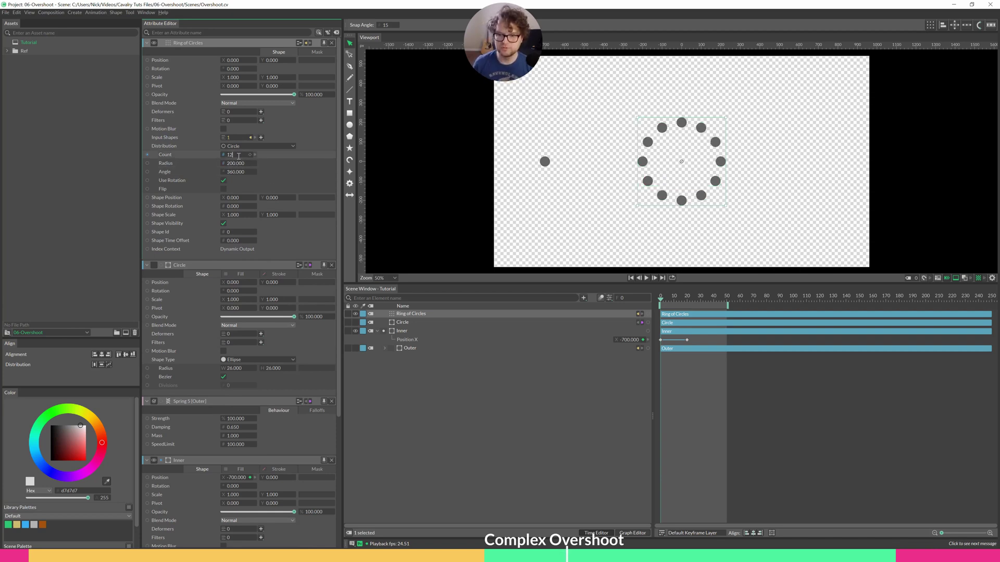
Step: Nest Ring of Circles under Inner and set its Position X to 0
{"action": "left_click_drag", "start_coordinate": [411, 314], "coordinate": [393, 333]}
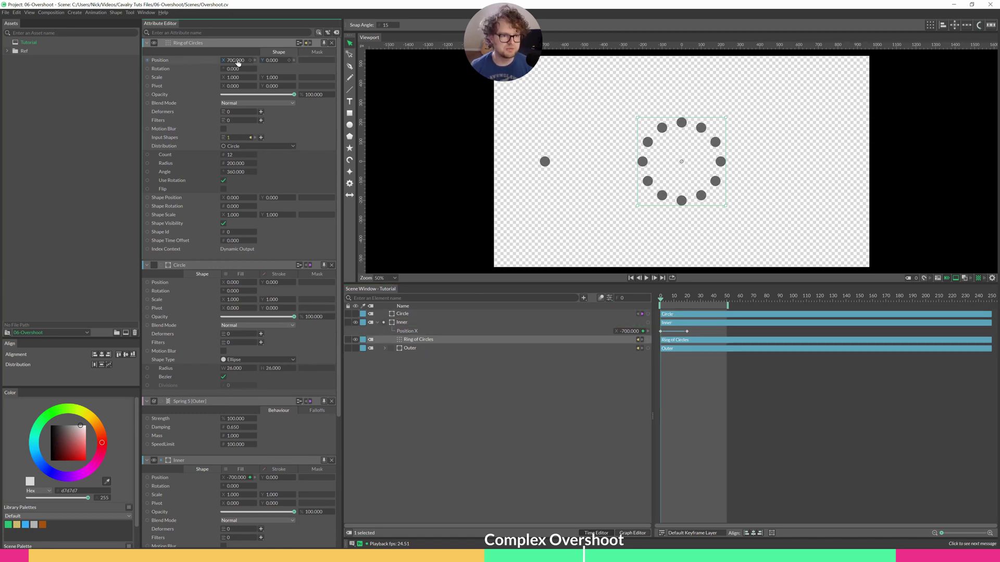
{"action": "double_click", "coordinate": [234, 60]}
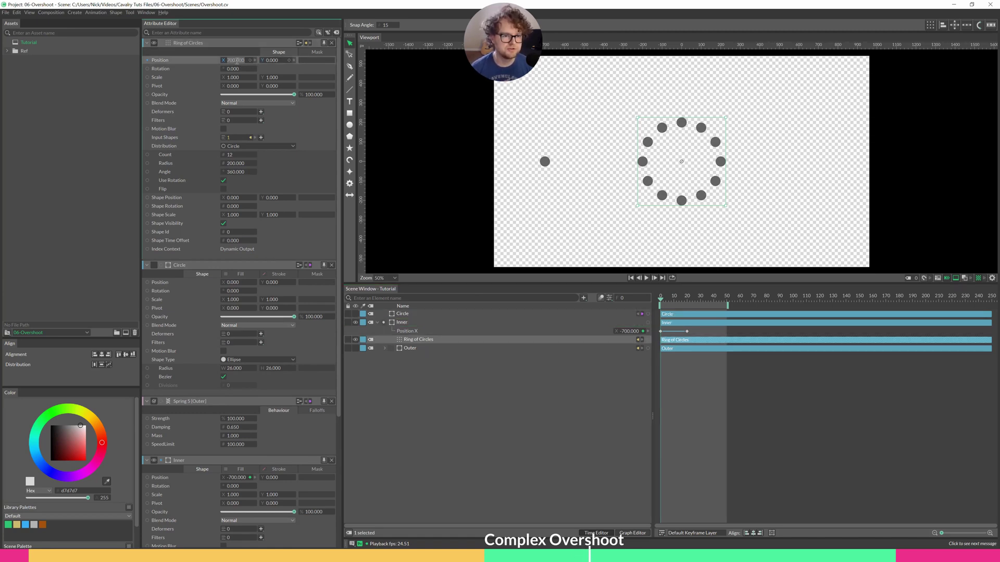
{"action": "type", "text": "0"}
{"action": "key", "text": "Return"}
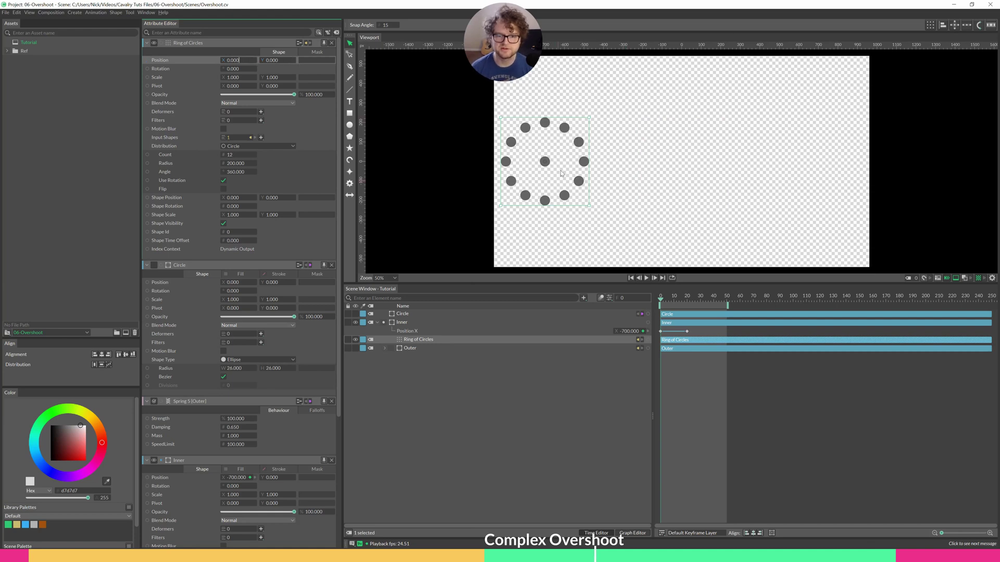
Step: Add a Spring deformer to the Circle source shape and preview the ring's overshoot
{"action": "left_click", "coordinate": [421, 355]}
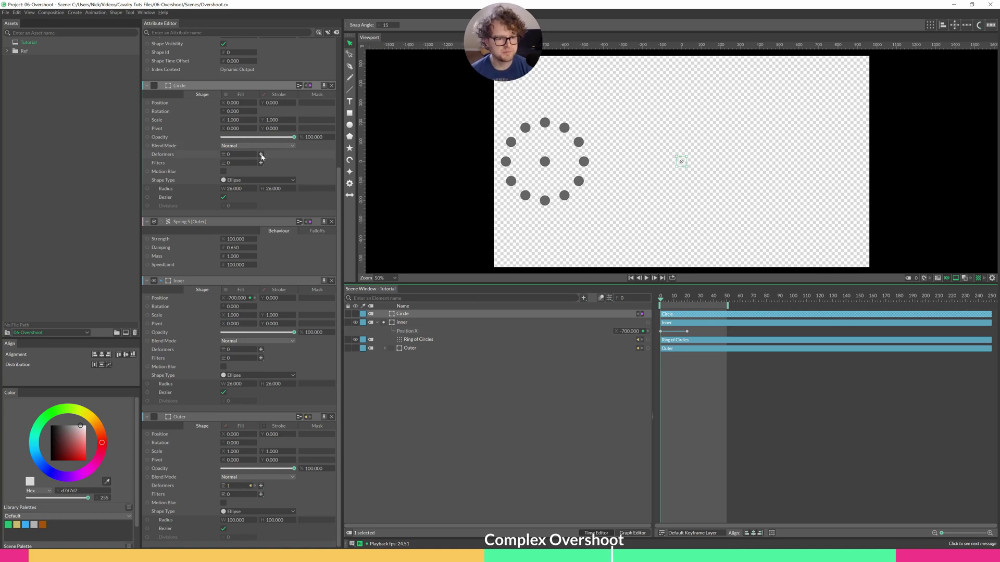
{"action": "left_click", "coordinate": [261, 154]}
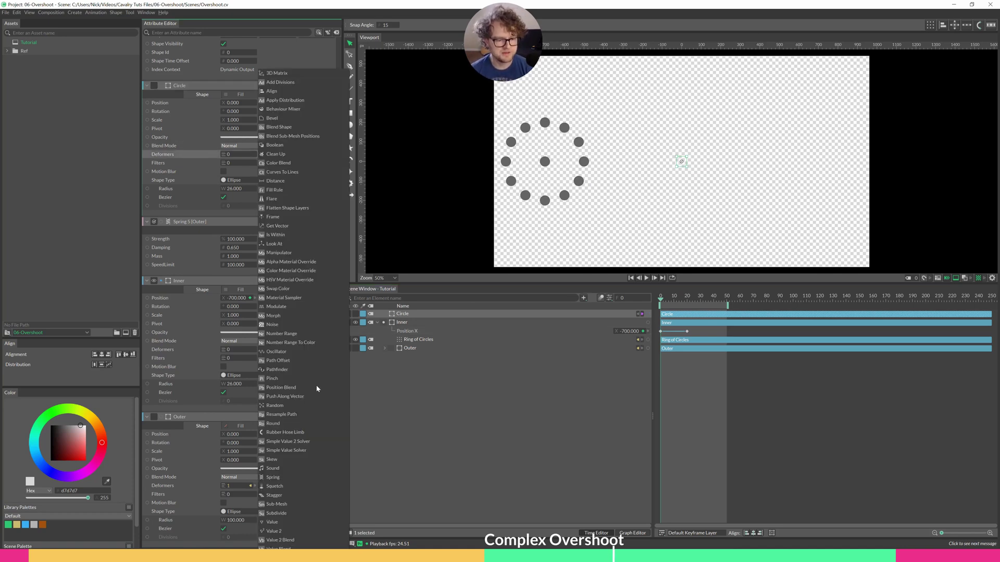
{"action": "left_click", "coordinate": [280, 477]}
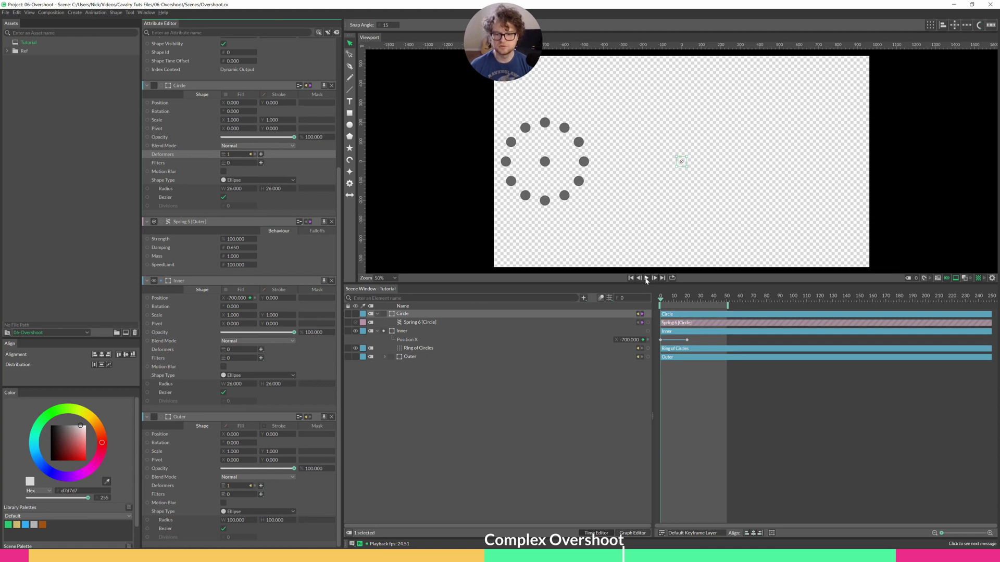
{"action": "left_click", "coordinate": [646, 279]}
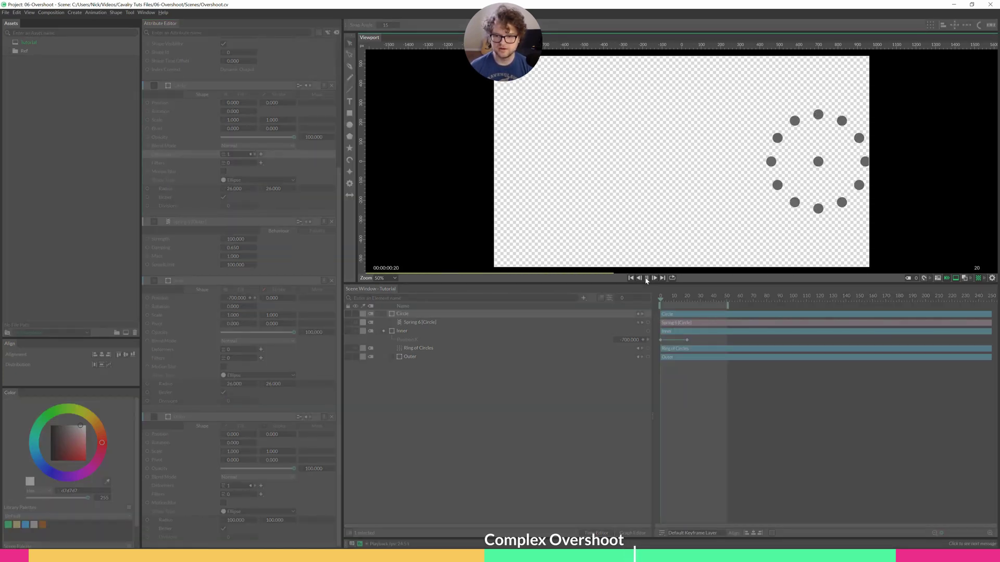
{"action": "left_click", "coordinate": [646, 278]}
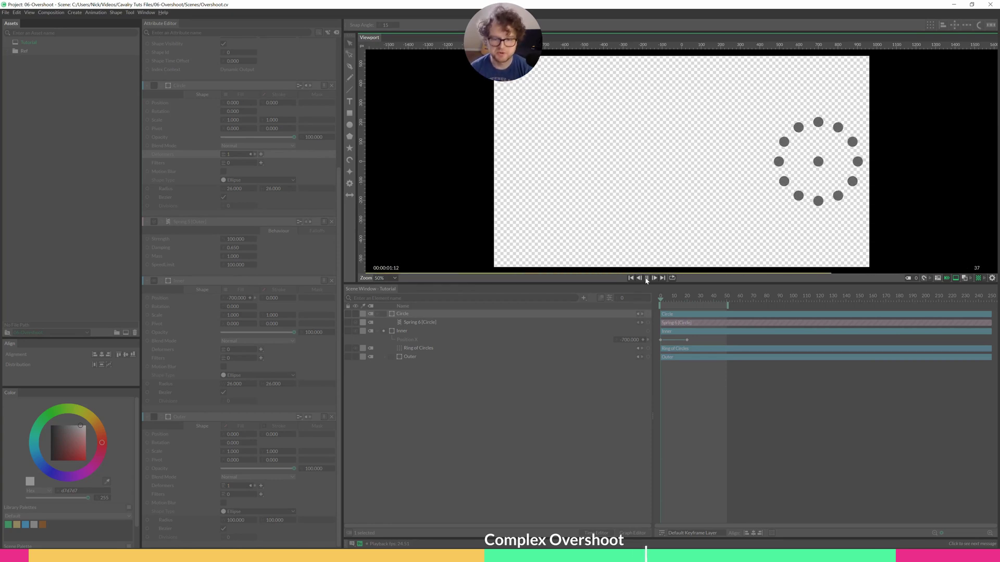
{"action": "key", "text": "space"}
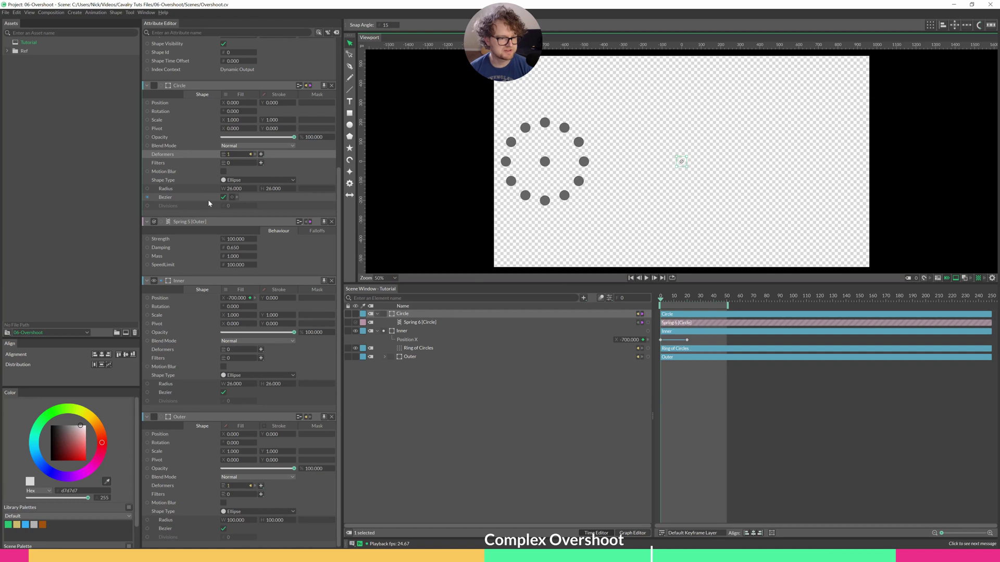
Step: Untick Use Rotation on Ring of Circles and play the animation
{"action": "scroll", "coordinate": [332, 256], "scroll_direction": "up", "scroll_amount": 3}
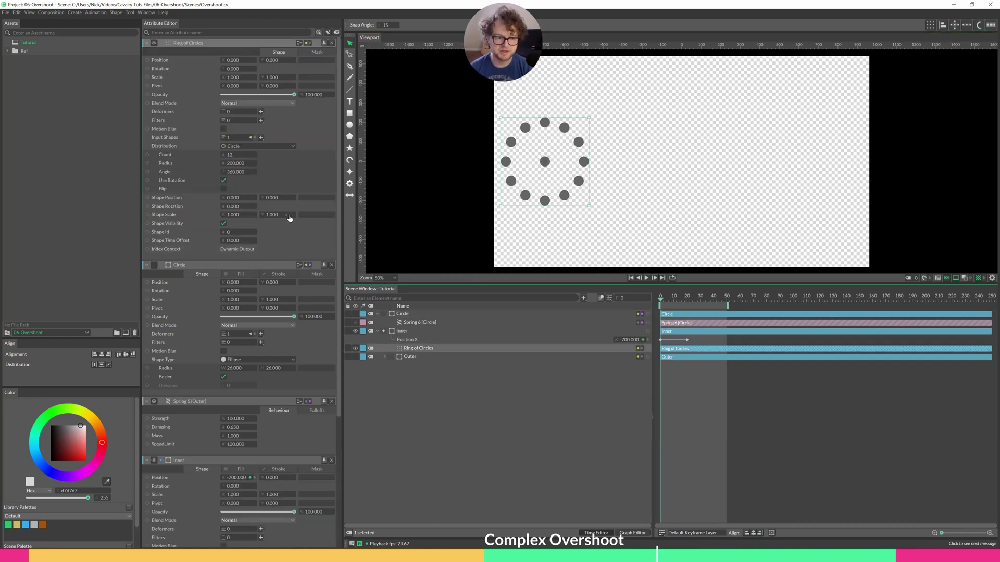
{"action": "left_click", "coordinate": [224, 181]}
{"action": "key", "text": "space"}
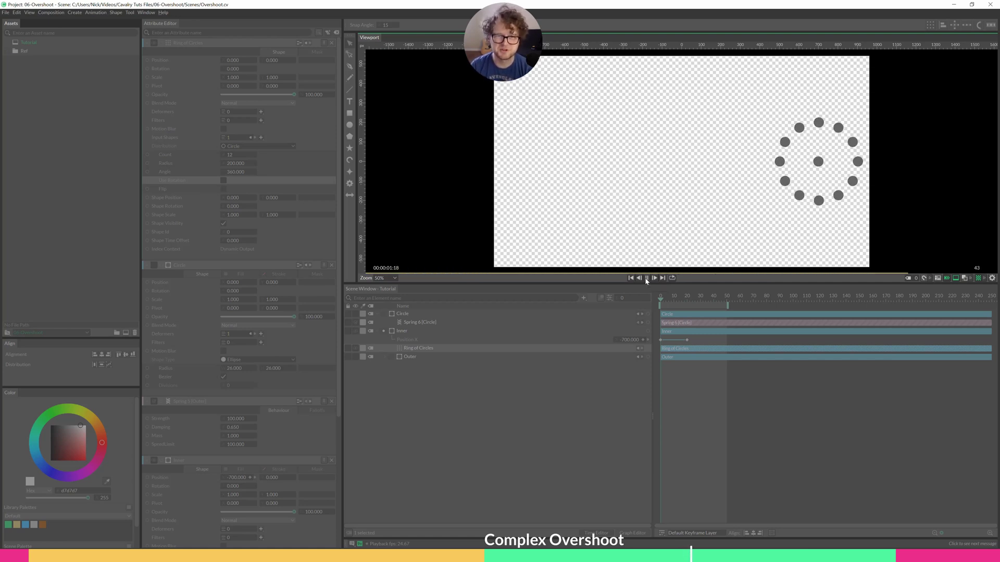
Step: Add a Random behaviour to Spring 6's Damping and preview the animation
{"action": "left_click", "coordinate": [646, 277]}
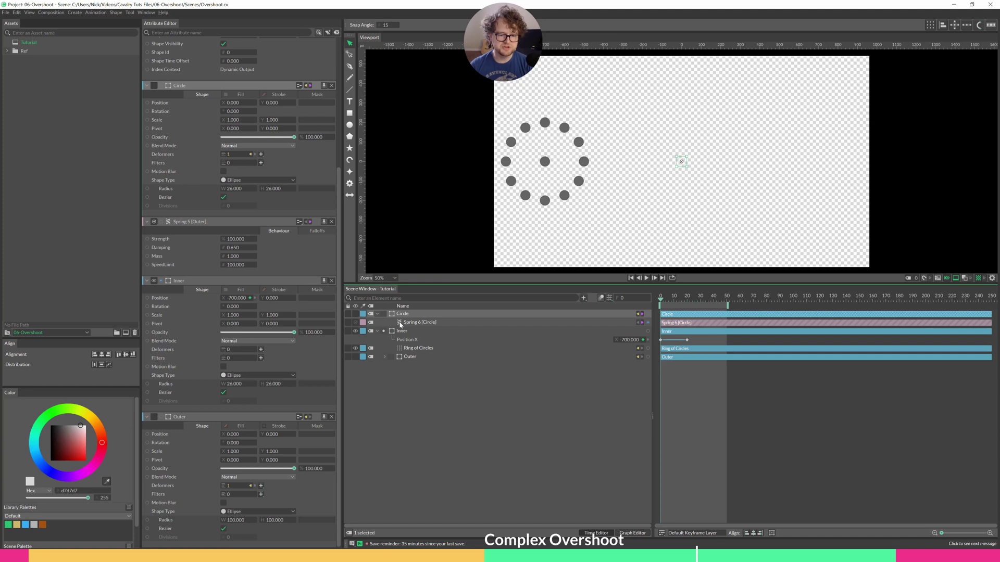
{"action": "left_click", "coordinate": [409, 323]}
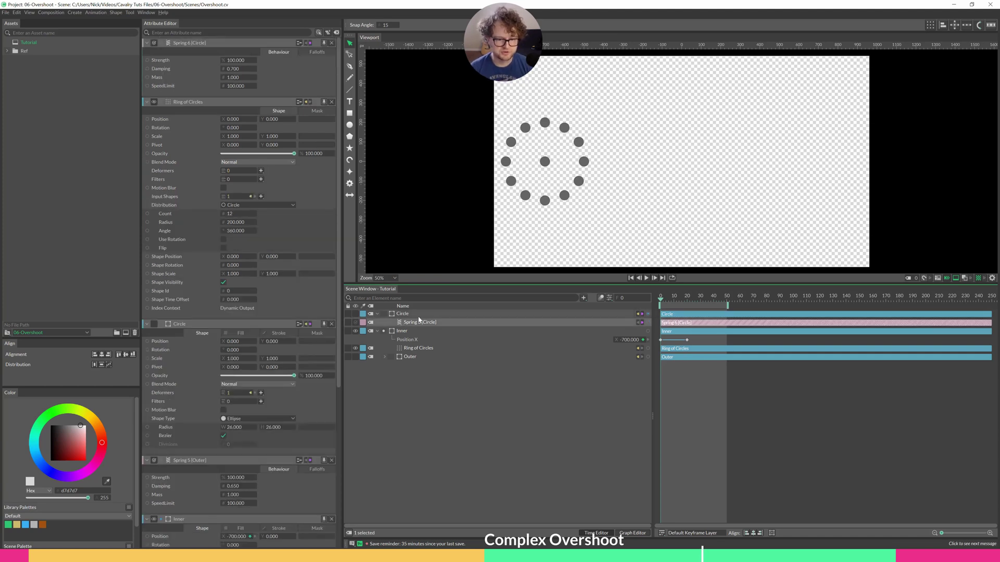
{"action": "right_click", "coordinate": [182, 70]}
{"action": "mouse_move", "coordinate": [239, 81]}
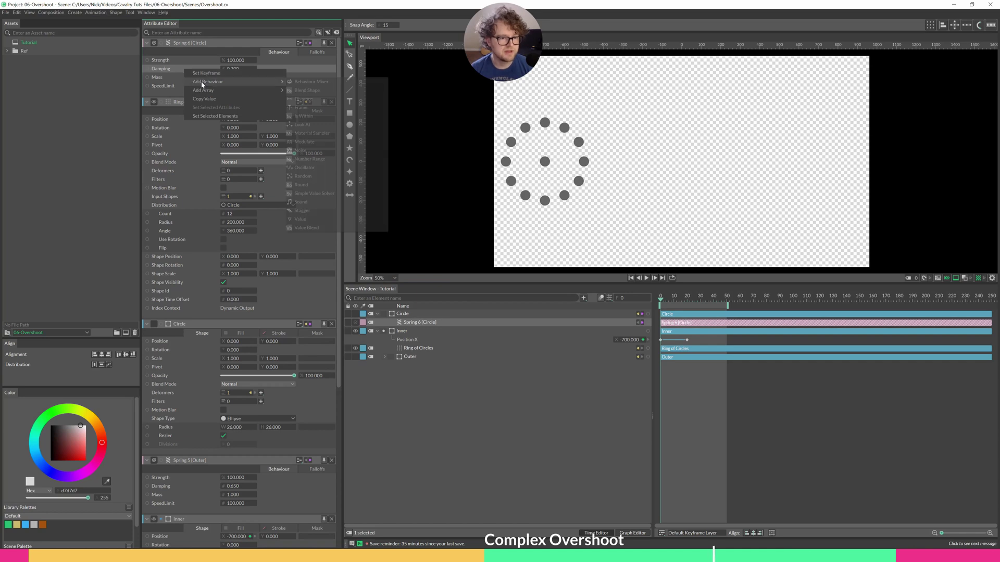
{"action": "left_click", "coordinate": [303, 176]}
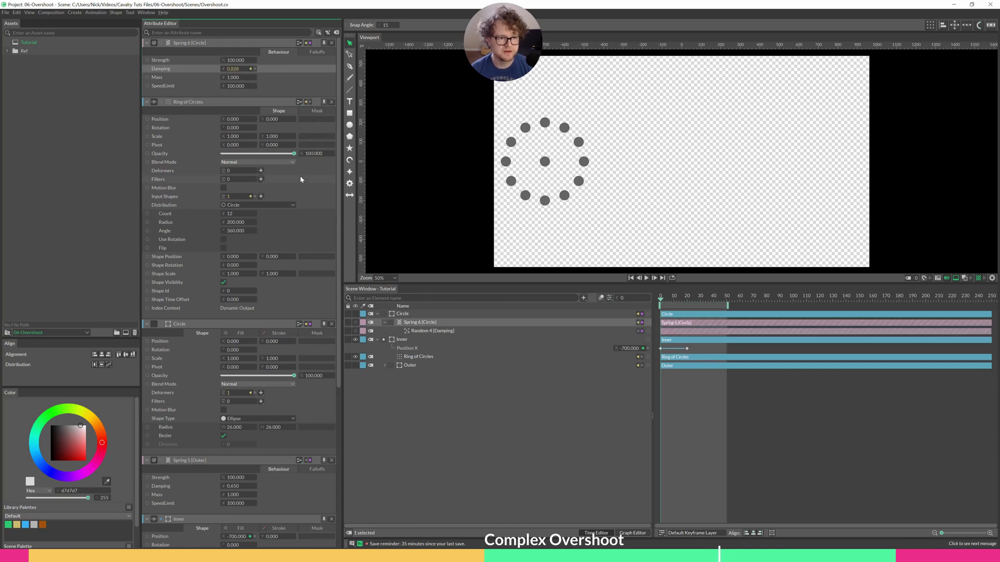
{"action": "left_click", "coordinate": [645, 279]}
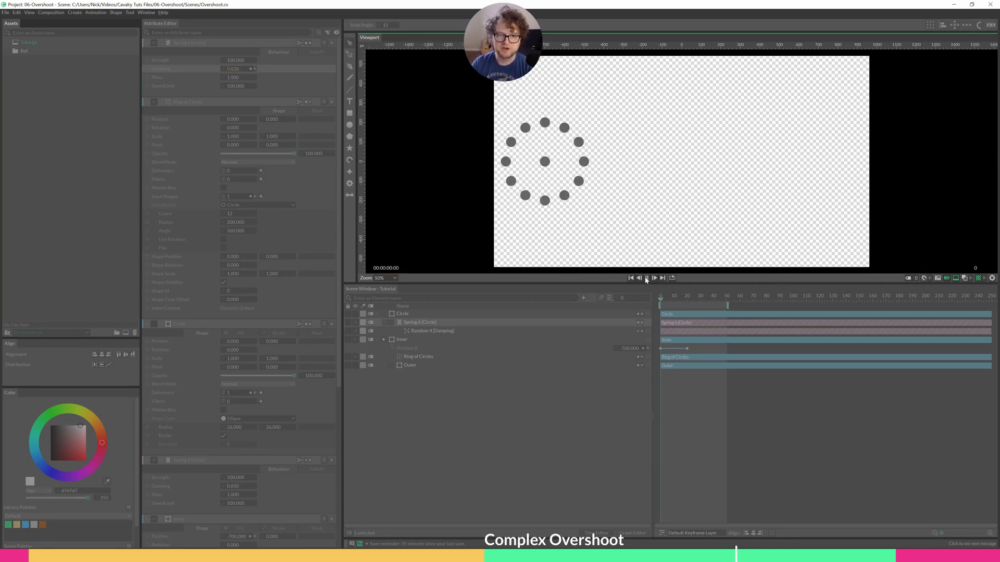
{"action": "left_click", "coordinate": [646, 278]}
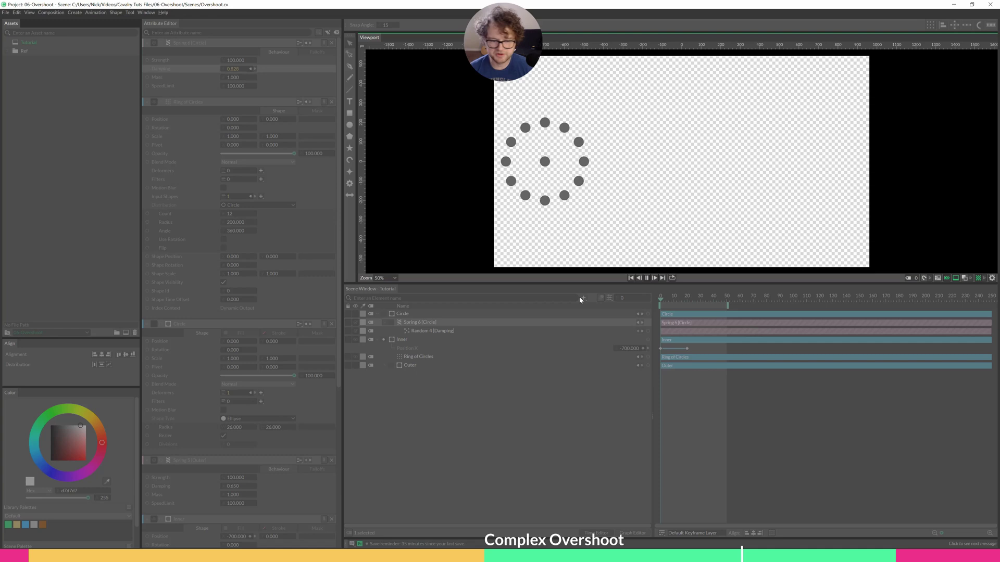
Step: Set Random 4's Damping range to Minimum 0.65 and Maximum 0.7, then preview it
{"action": "left_click", "coordinate": [409, 331]}
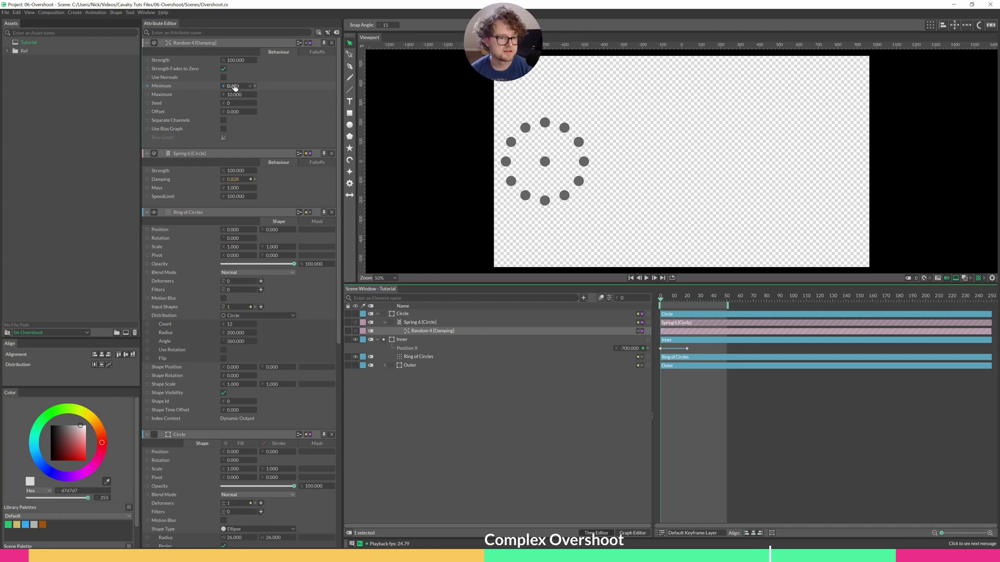
{"action": "left_click", "coordinate": [234, 86]}
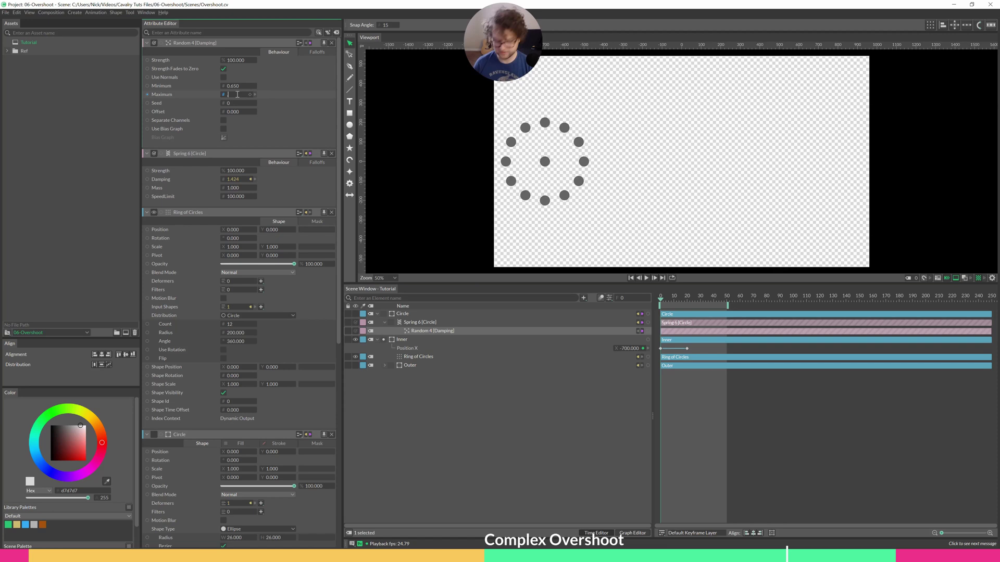
{"action": "left_click", "coordinate": [646, 277]}
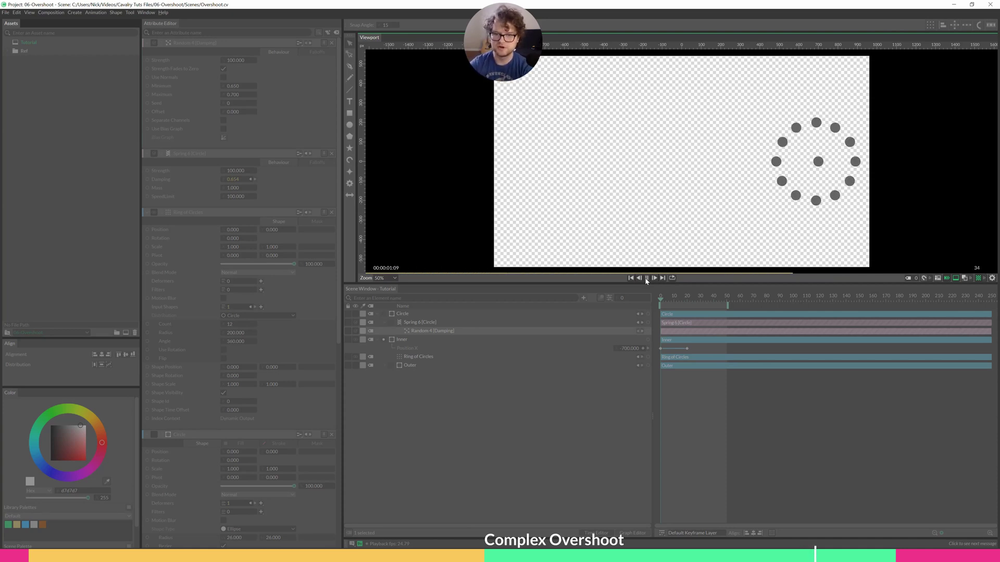
{"action": "left_click", "coordinate": [647, 279]}
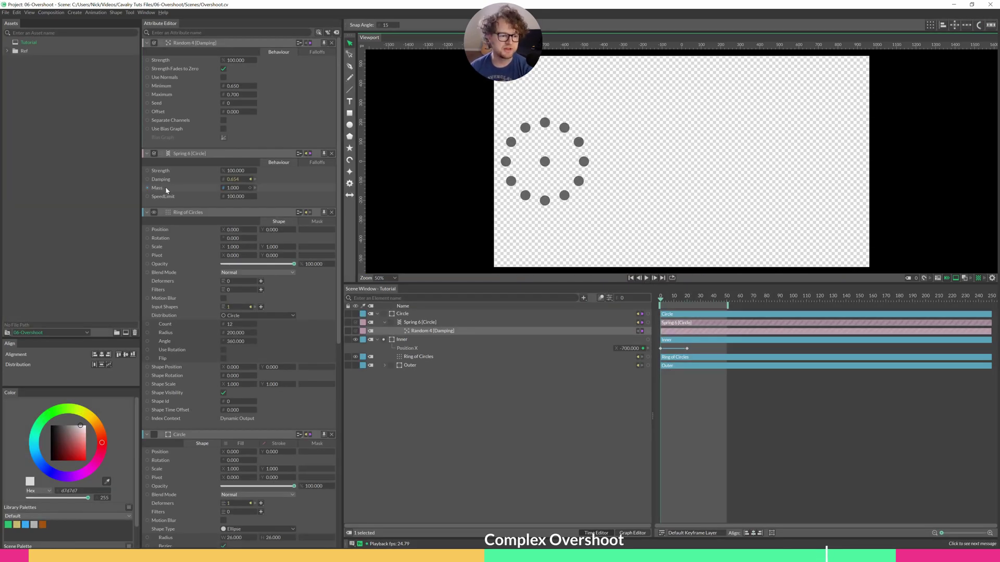
Step: Add a Random behaviour to the Circle spring's Mass and preview the animation
{"action": "right_click", "coordinate": [167, 190]}
{"action": "mouse_move", "coordinate": [208, 208]}
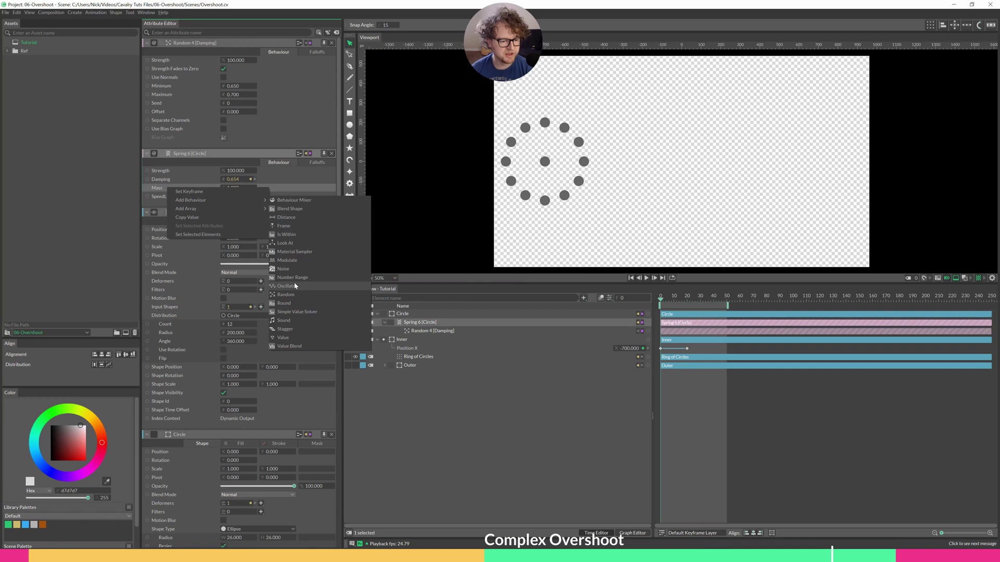
{"action": "left_click", "coordinate": [286, 295]}
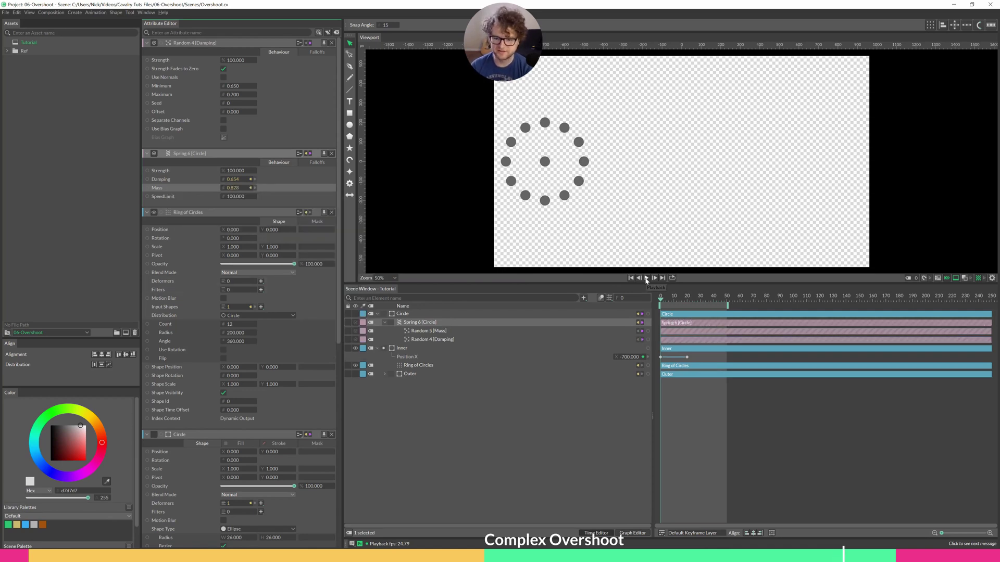
{"action": "left_click", "coordinate": [647, 278]}
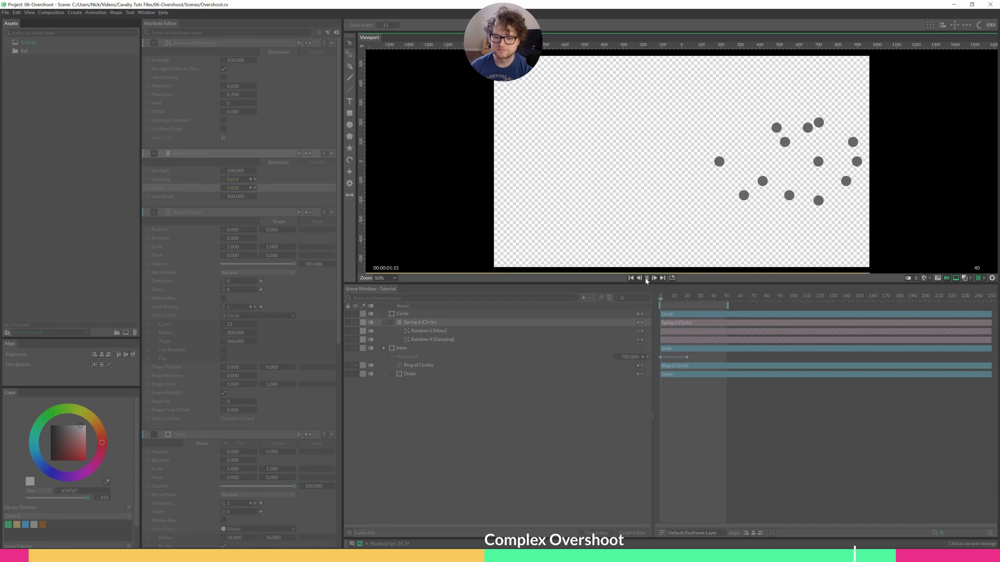
{"action": "left_click", "coordinate": [646, 278]}
Step: Set Random 5 [Mass] to Minimum 0.9 and Maximum 2, then play to check
{"action": "left_click", "coordinate": [429, 331]}
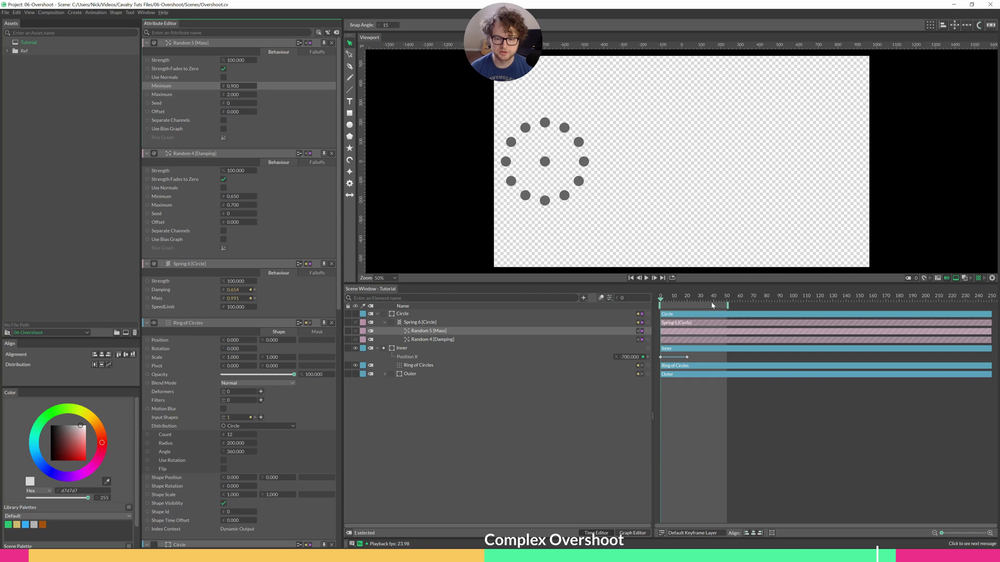
{"action": "left_click", "coordinate": [646, 278]}
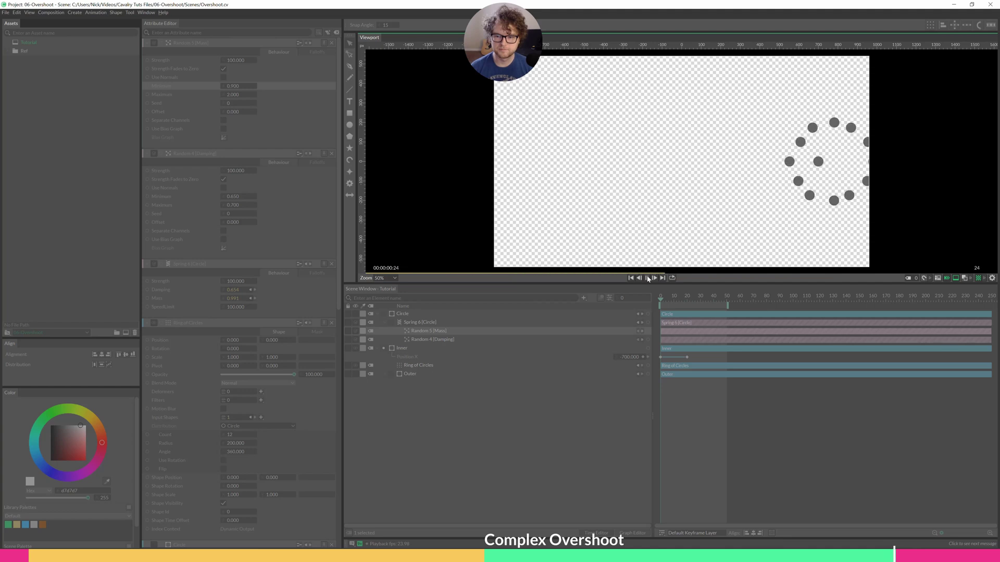
{"action": "left_click", "coordinate": [648, 278]}
Step: Unhide the Outer layer and play the finished 12-dot overshoot animation once through
{"action": "left_click", "coordinate": [356, 374]}
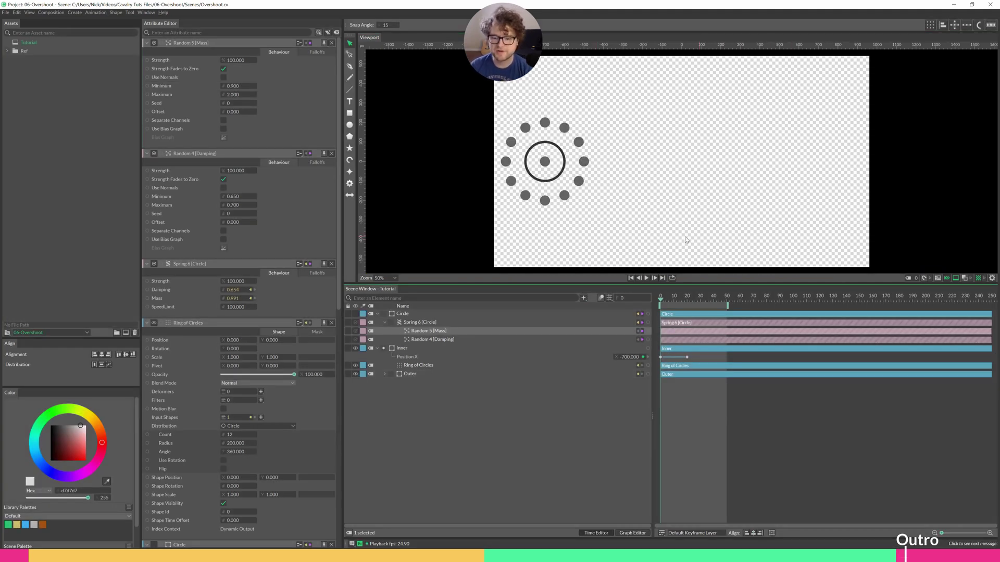
{"action": "left_click", "coordinate": [647, 279]}
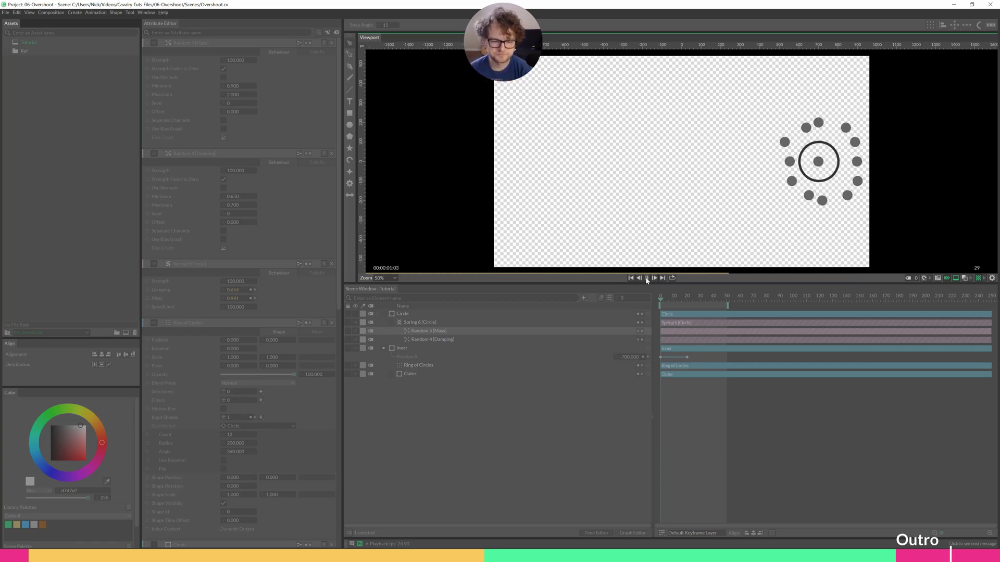
{"action": "left_click", "coordinate": [647, 278]}
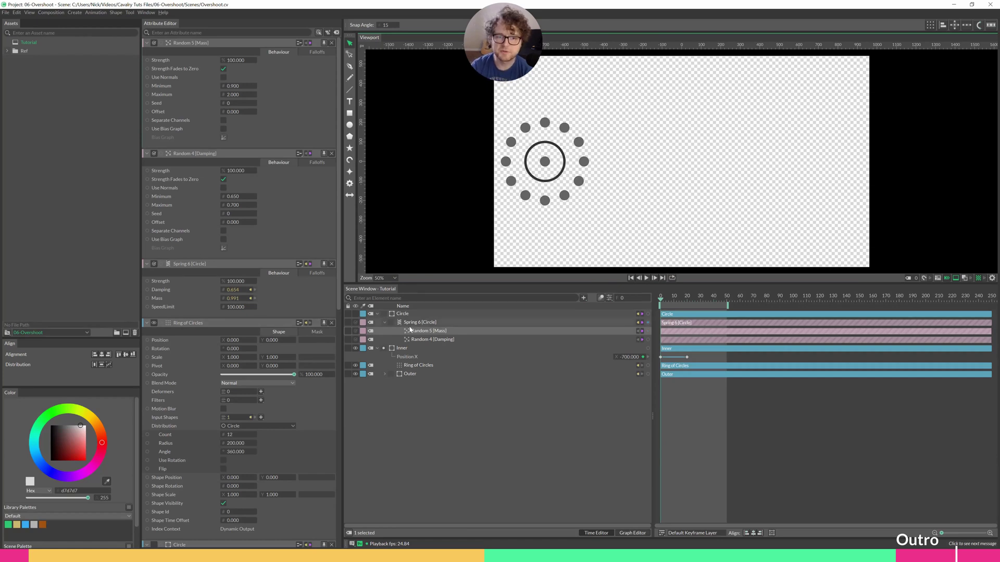